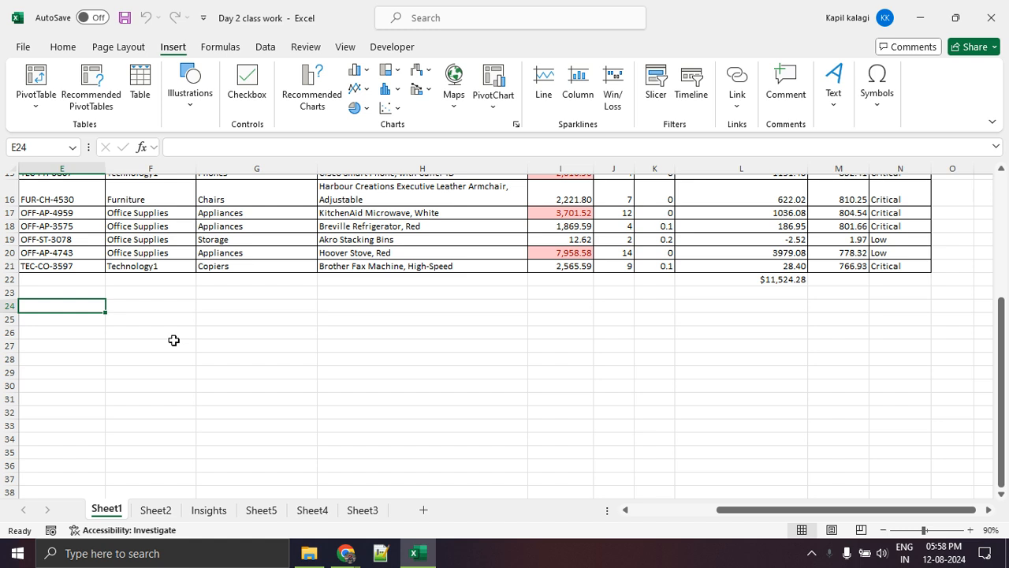
Extend the selection from cell E24 down to the sheet's last row and circle the final row numbers
key(ctrl+shift+Down)
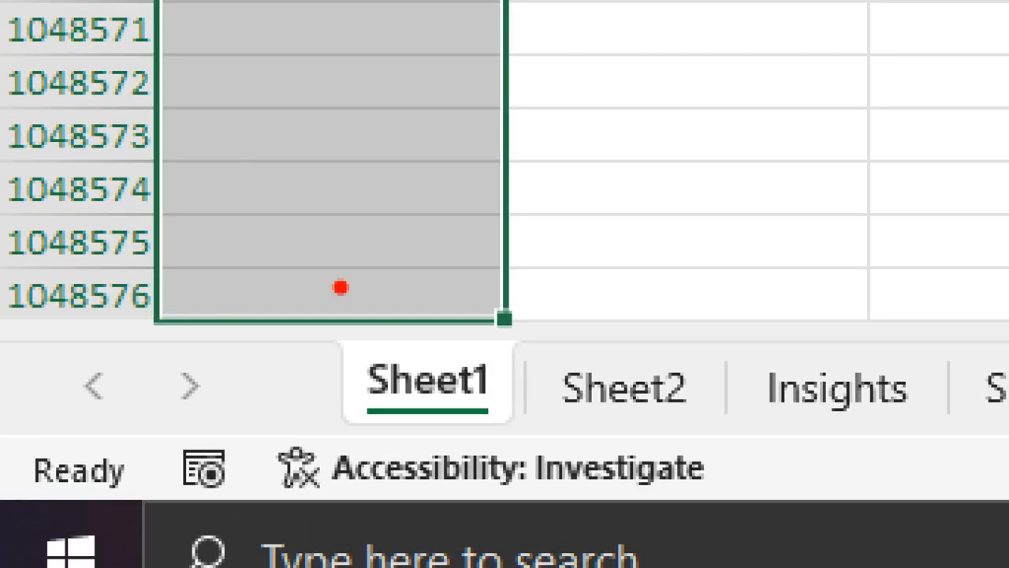
mouse_move(249, 216)
mouse_down()
mouse_move(53, 197)
mouse_move(236, 270)
mouse_move(251, 227)
mouse_up()
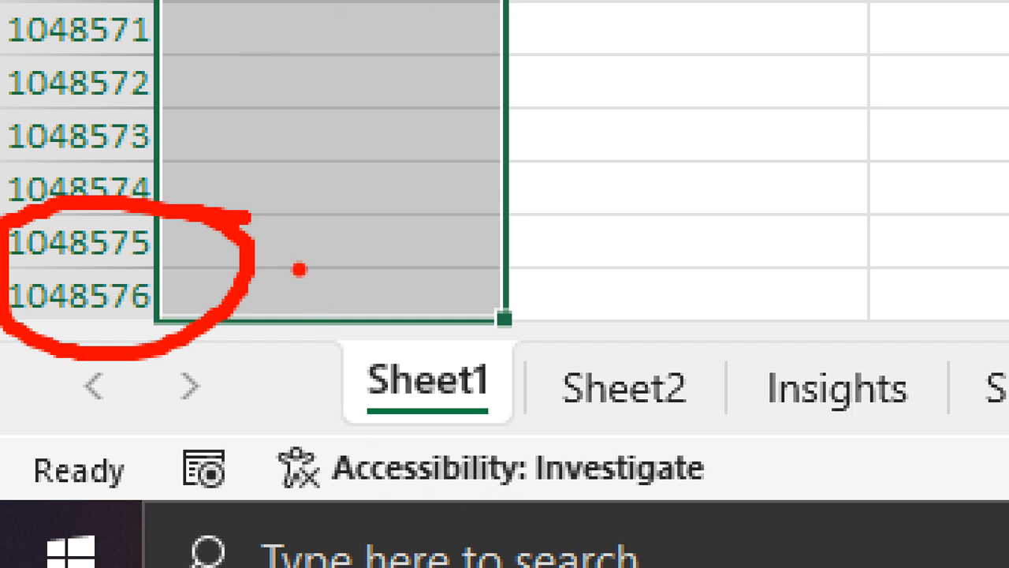
drag(292, 268, 664, 274)
mouse_move(386, 243)
mouse_down()
mouse_move(261, 260)
mouse_move(322, 287)
mouse_move(317, 298)
mouse_up()
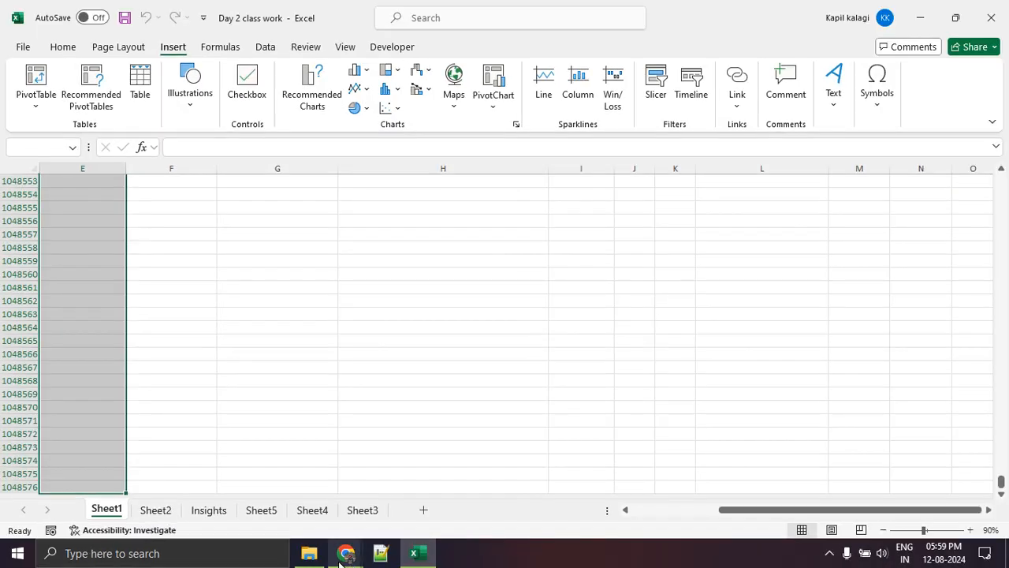
Open the Day 2 Inclass Practise workbook from the DA14 and DA12 Batch folder in File Explorer, and close it without saving
click(345, 556)
click(309, 554)
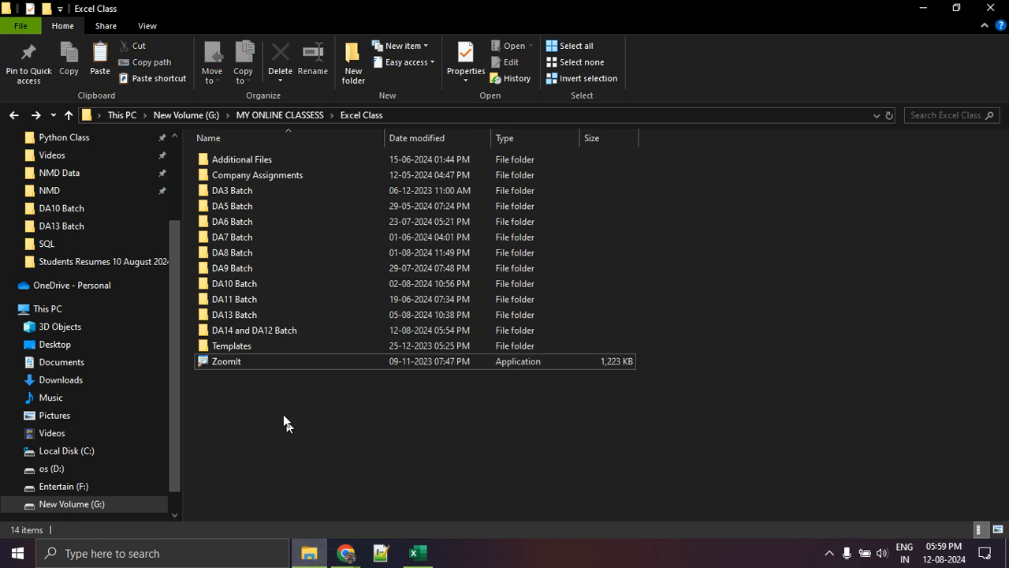
double_click(282, 330)
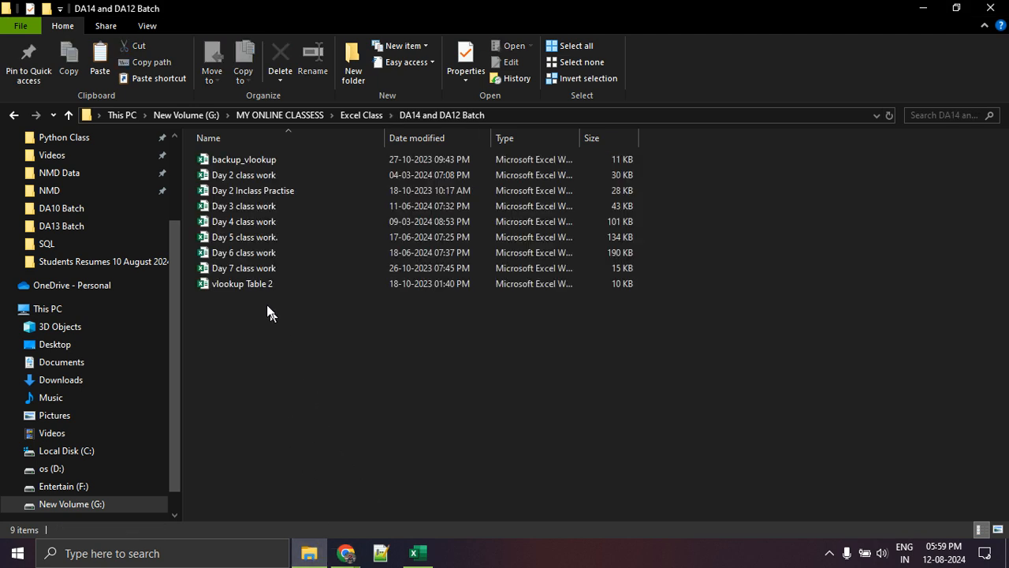
double_click(269, 193)
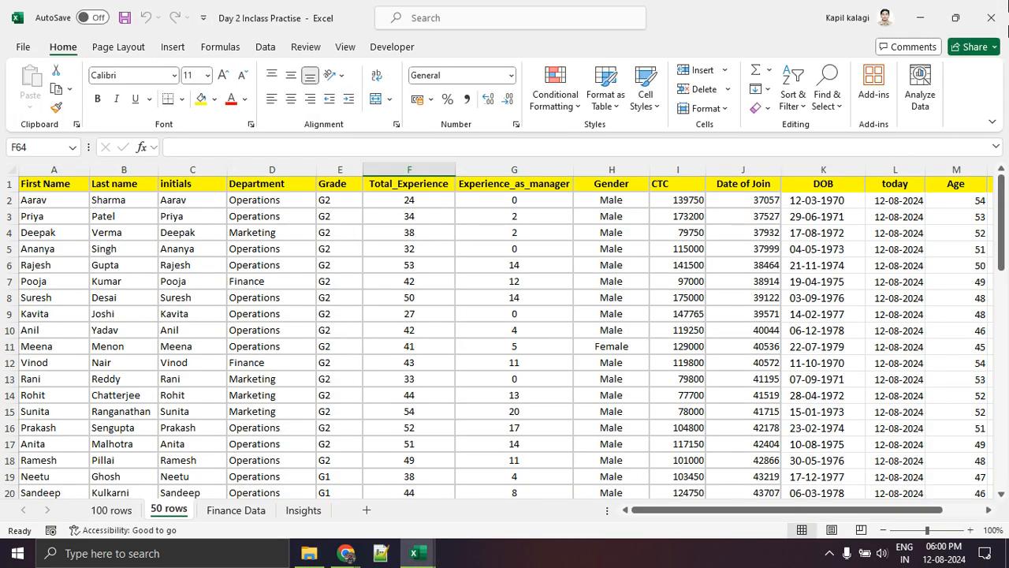
click(1006, 28)
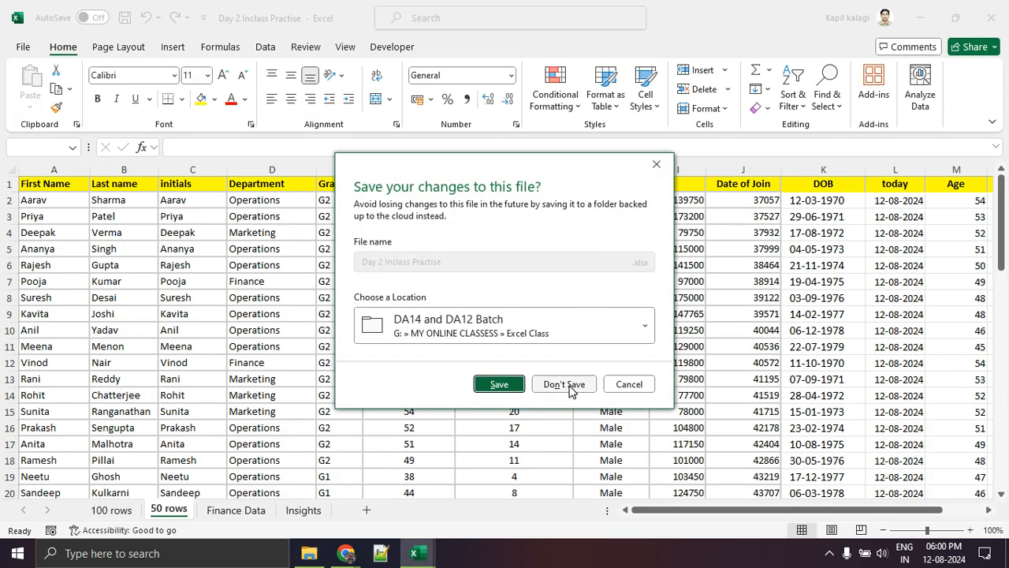
click(568, 384)
Jump from the bottom of column E back up to its last filled cell, E21, and show the dataset
click(439, 340)
scroll(440, 341, up, 6)
scroll(440, 341, up, 17)
click(161, 302)
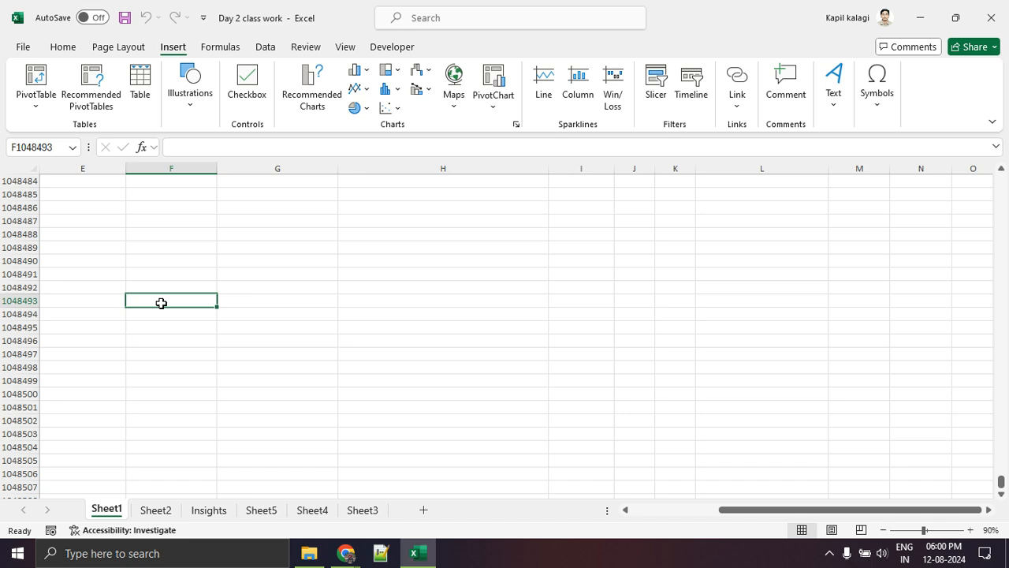
key(shift+Up)
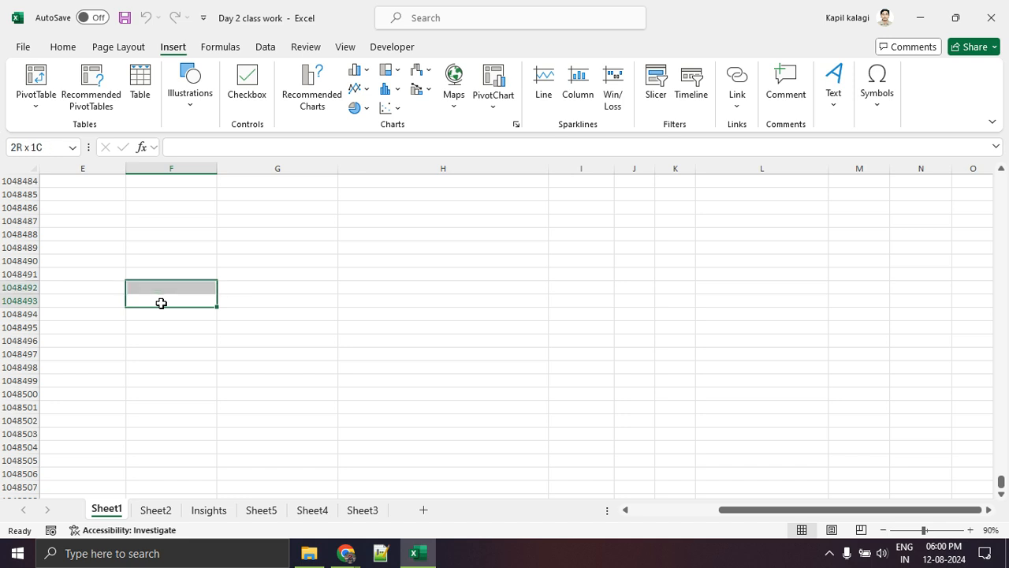
click(103, 316)
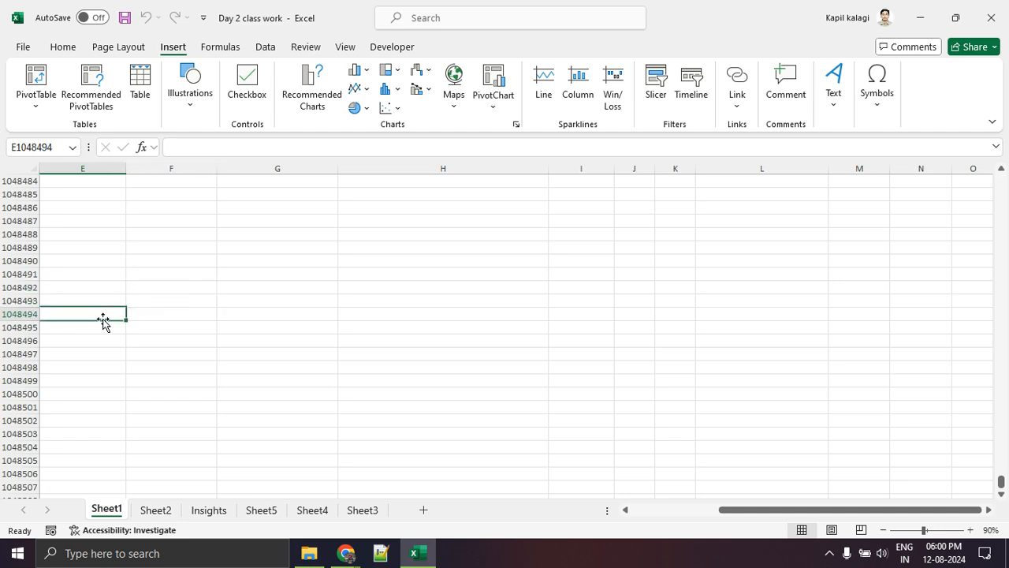
key(shift+Up)
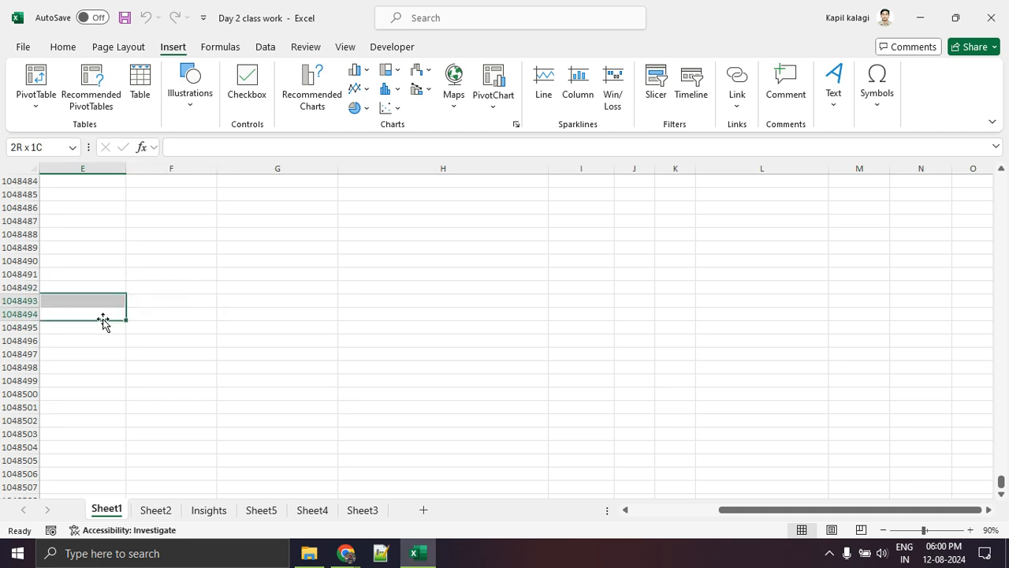
key(ctrl+Up)
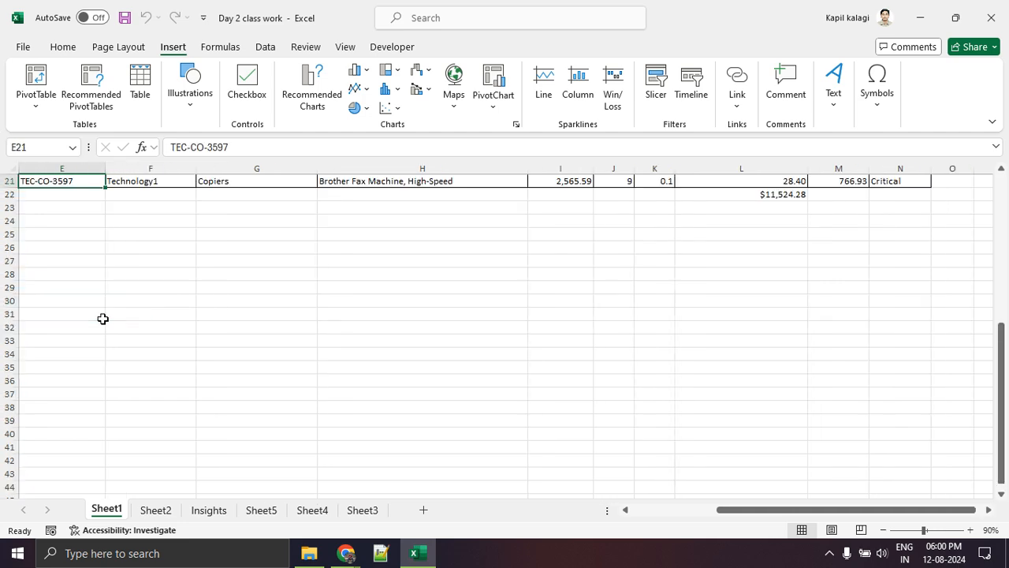
scroll(103, 318, up, 7)
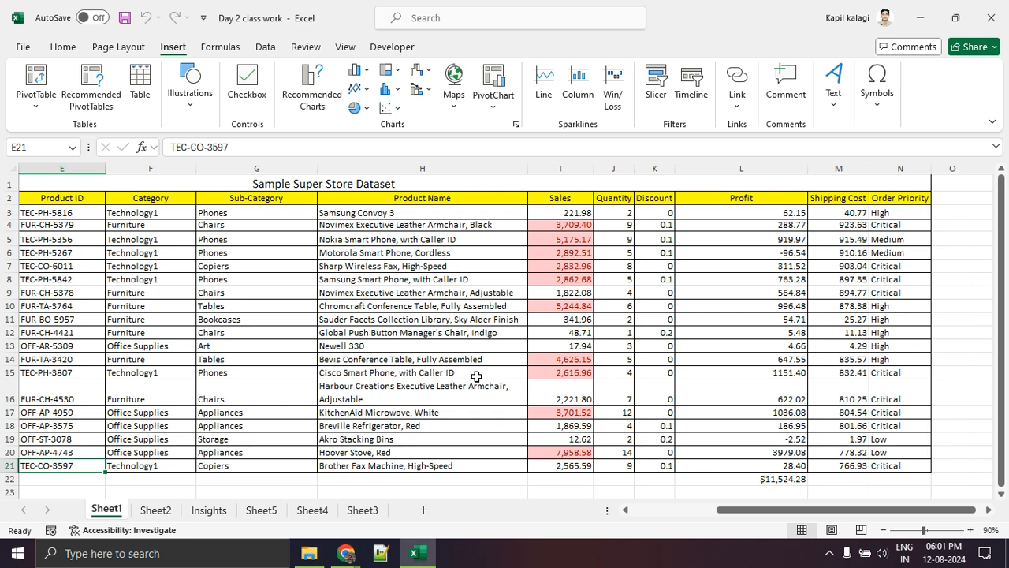
Highlight the filled data range E3:N21 and the range E22:M42 below it to compare them
drag(442, 266, 436, 359)
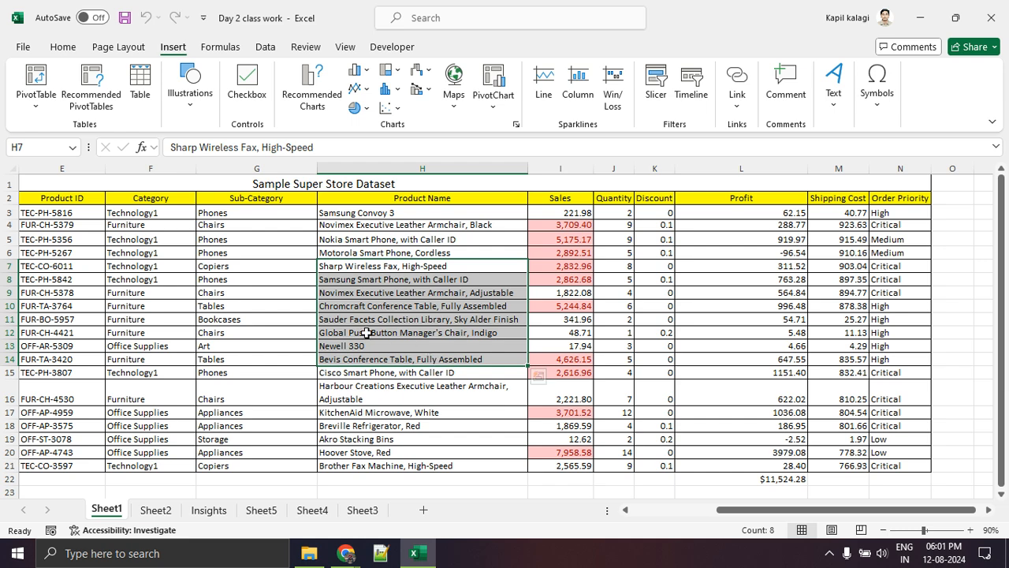
drag(82, 215, 877, 466)
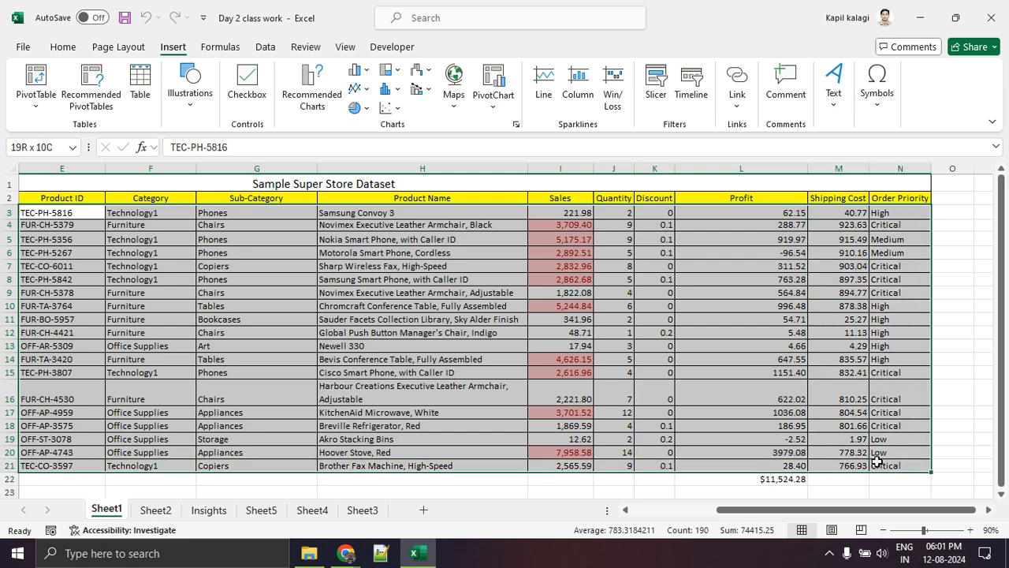
scroll(608, 405, down, 4)
scroll(262, 363, down, 2)
drag(82, 245, 821, 482)
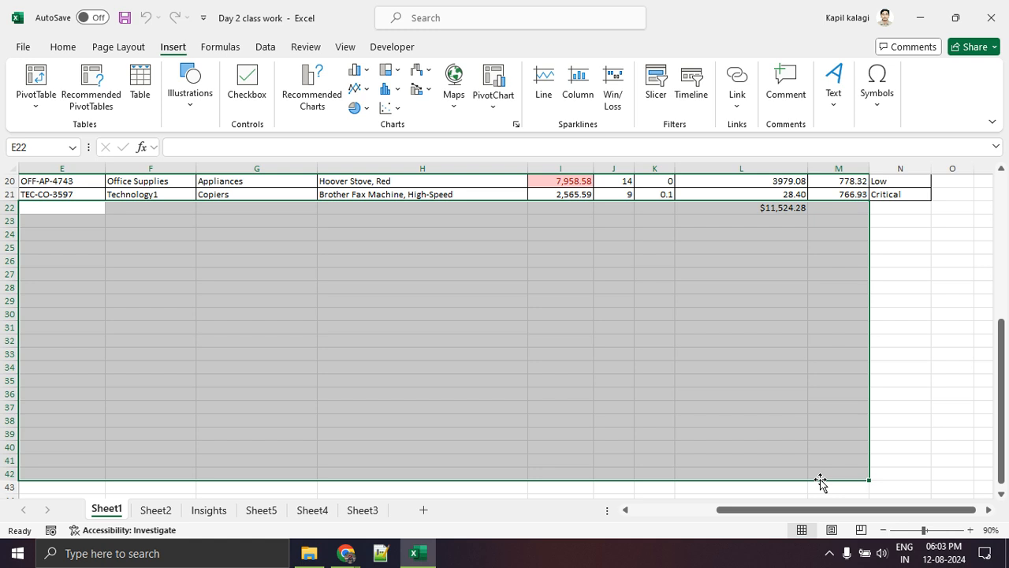
click(687, 391)
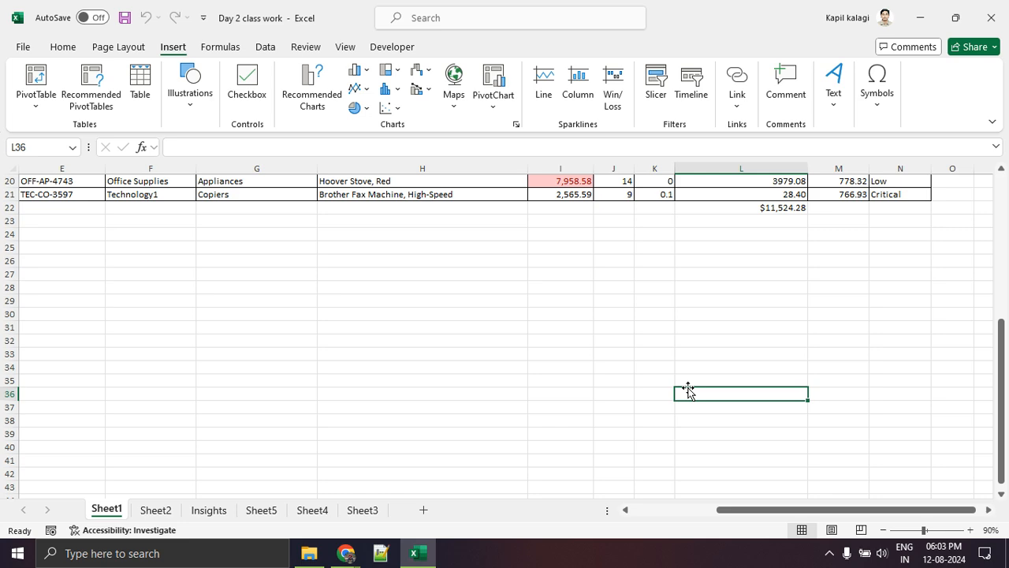
scroll(667, 387, up, 6)
scroll(260, 268, up, 1)
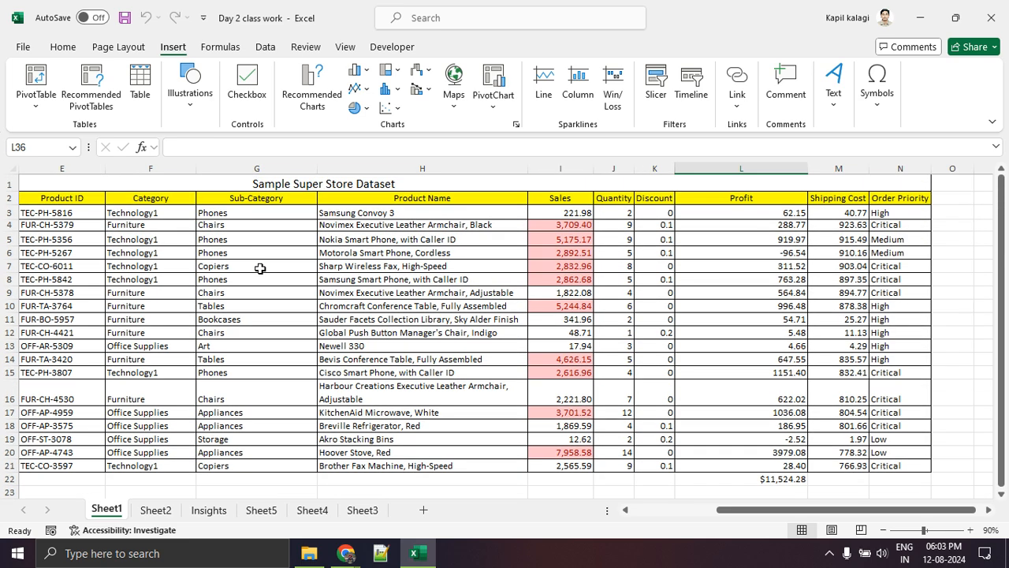
Format the product names in H3:H21 as bold with a red font color
drag(381, 211, 392, 467)
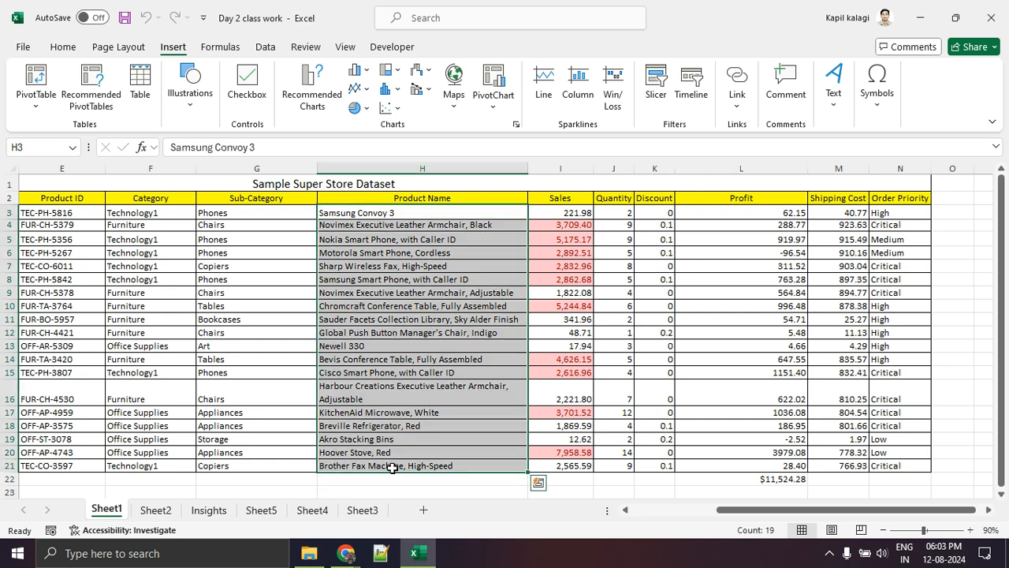
click(64, 49)
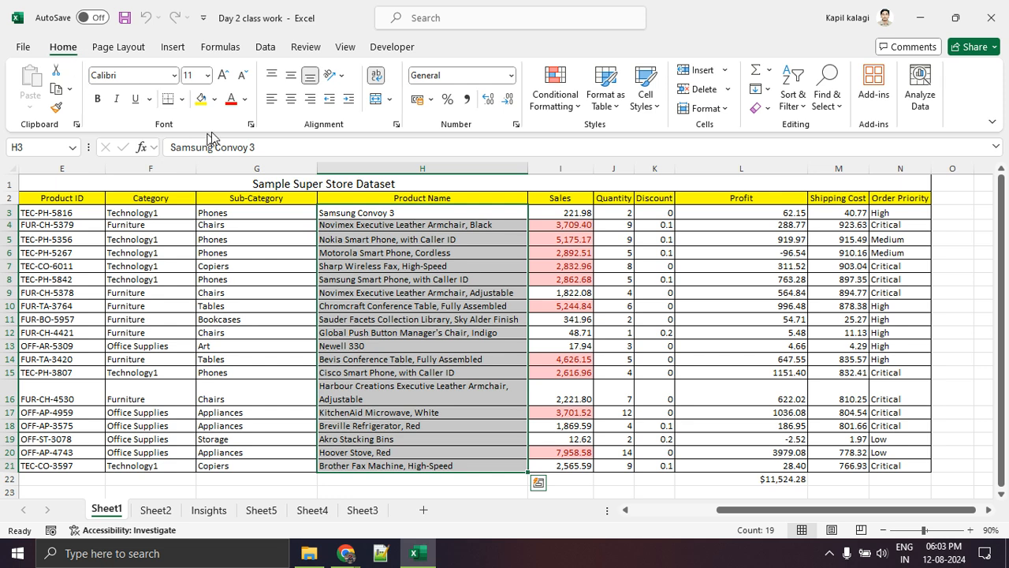
click(95, 100)
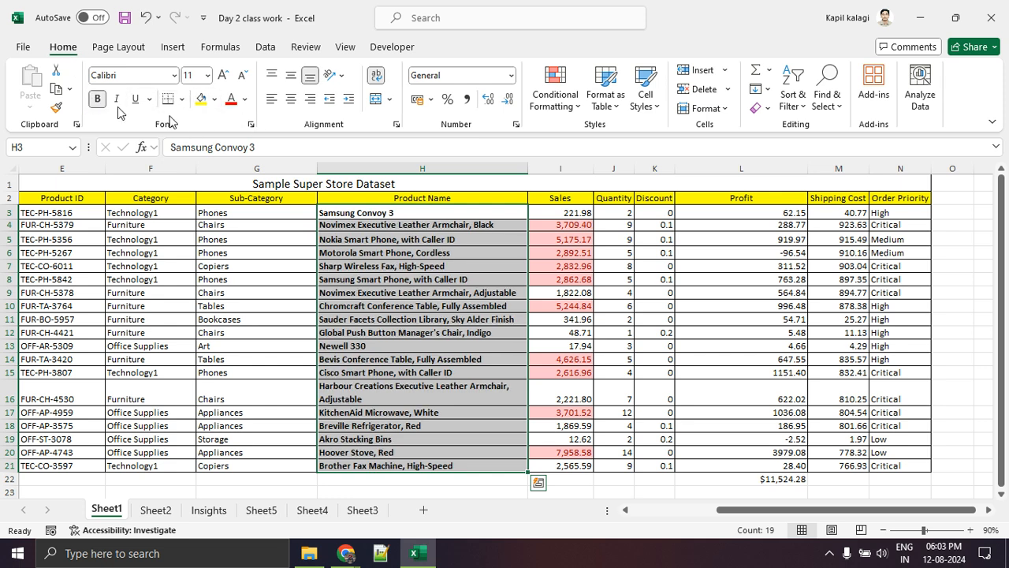
click(228, 101)
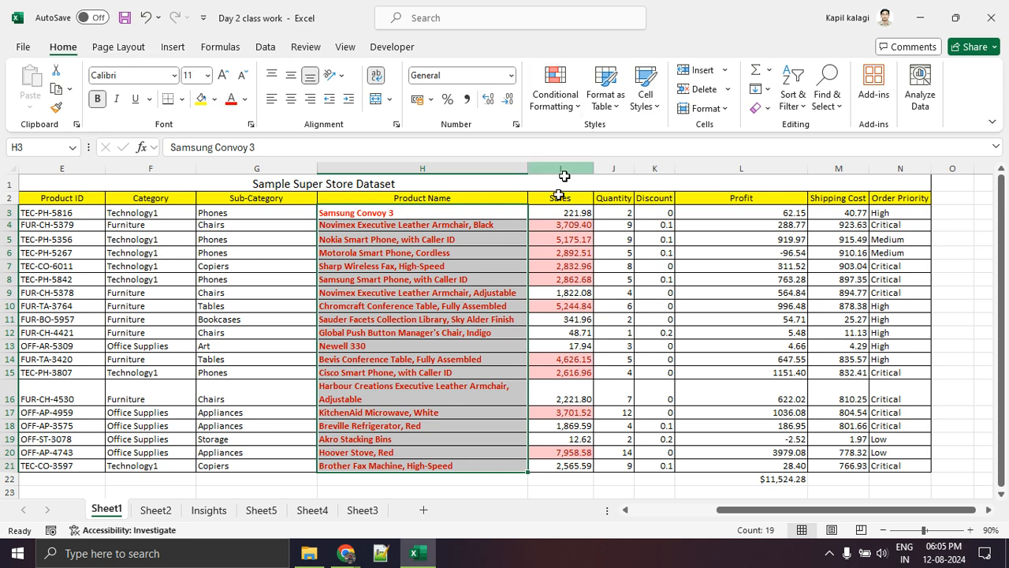
Highlight sample cells in the Sales, Quantity, Discount, Profit and Shipping Cost columns one after another
drag(561, 239, 561, 319)
drag(624, 240, 617, 306)
drag(650, 253, 652, 332)
drag(747, 255, 752, 345)
drag(834, 248, 837, 332)
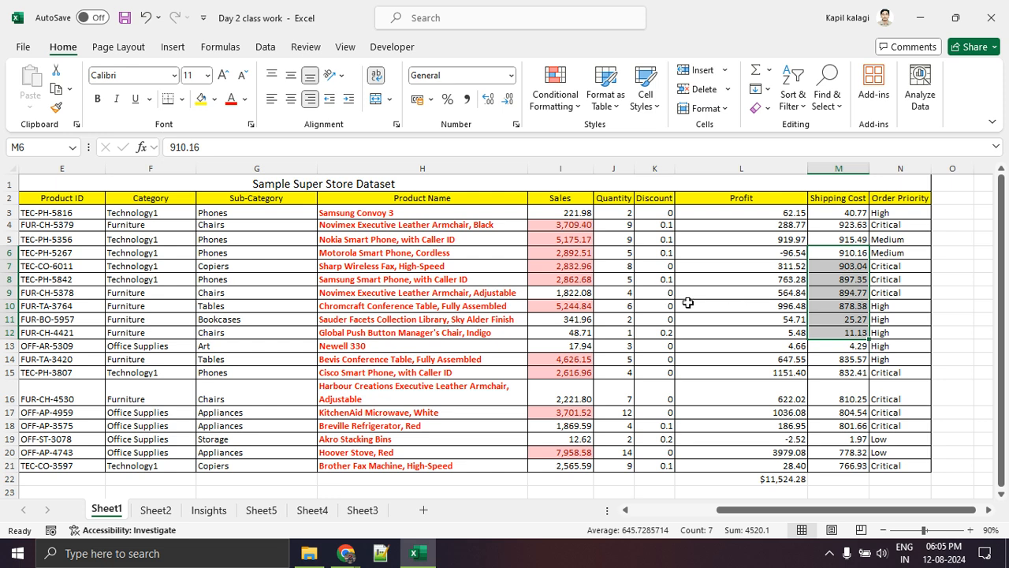
Highlight the whole data range E3:N21 and the formatted product names in H3:H21
drag(77, 212, 884, 465)
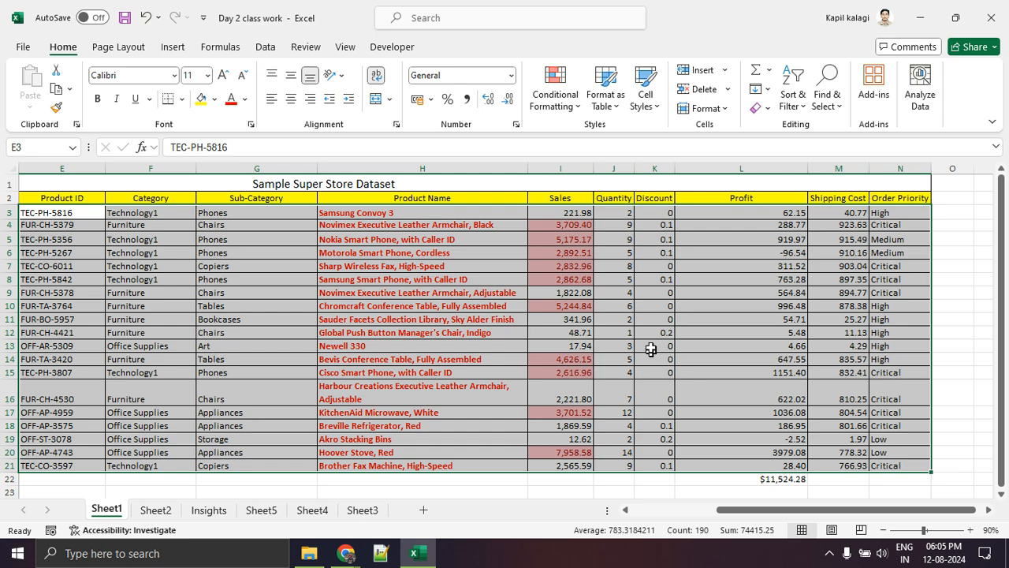
scroll(670, 272, down, 7)
scroll(669, 272, up, 7)
click(416, 330)
drag(350, 205, 356, 465)
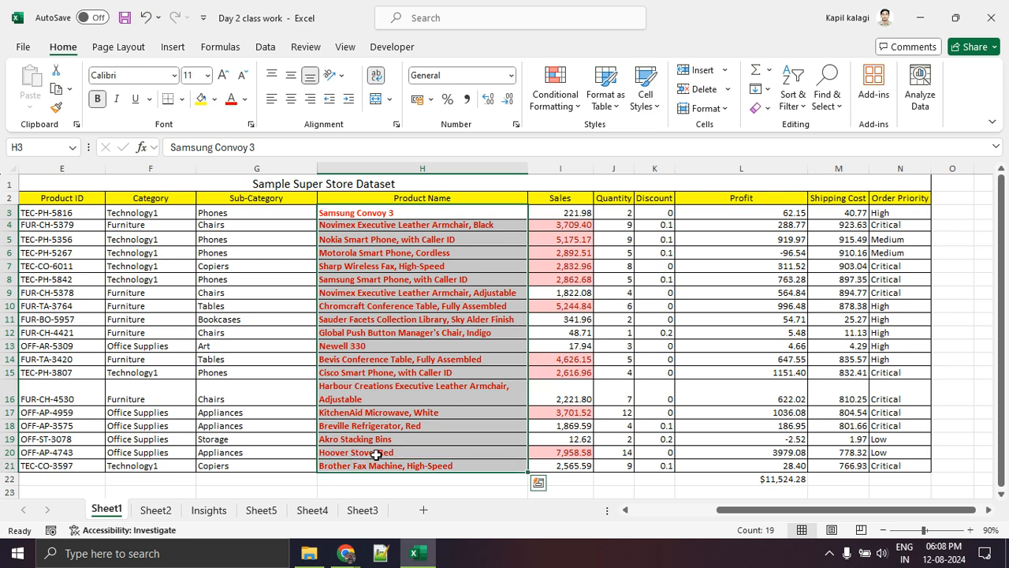
click(384, 372)
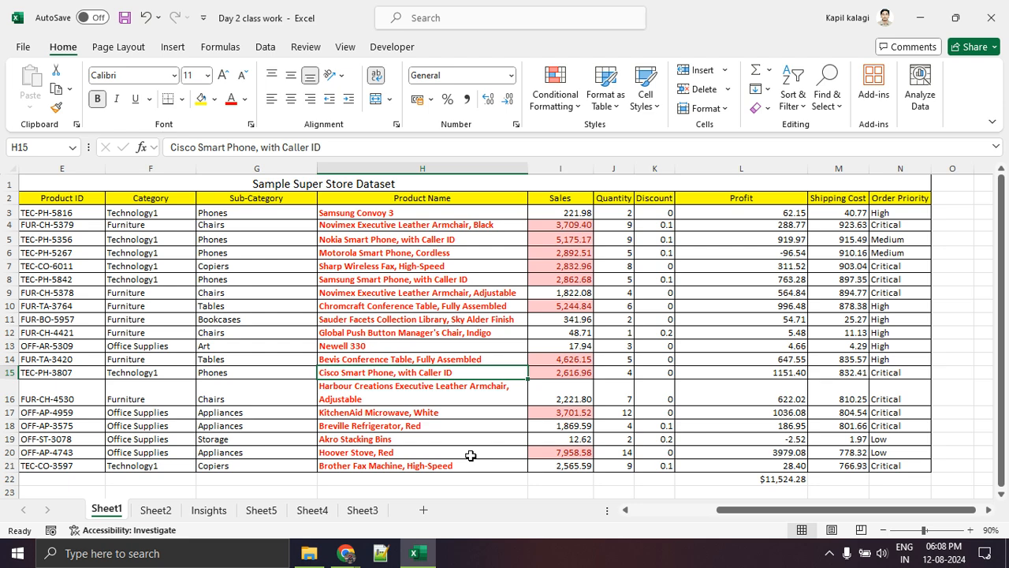
click(410, 344)
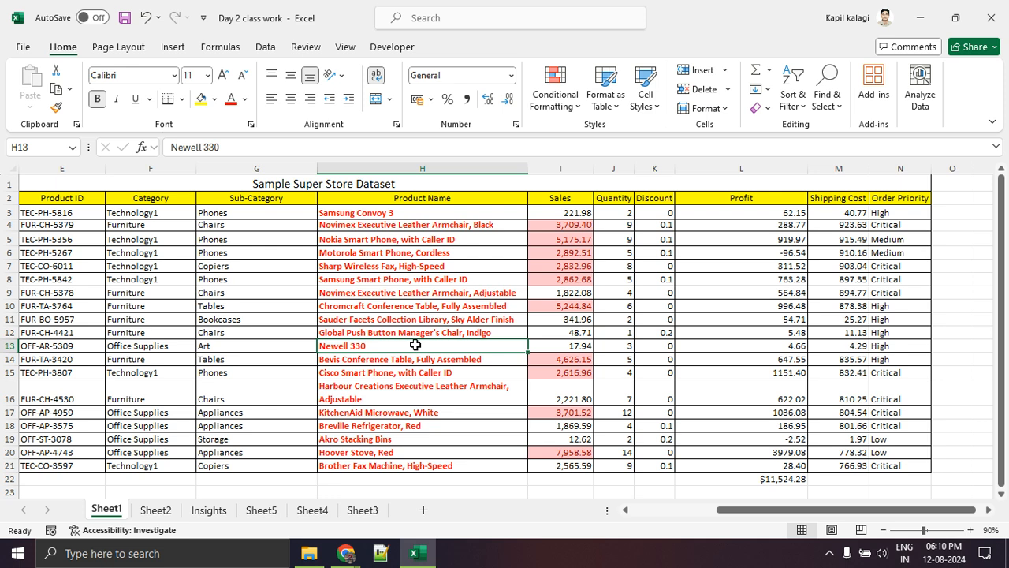
Switch to the Google Meet call in Chrome and return to the Day 2 class work workbook in Excel
click(347, 552)
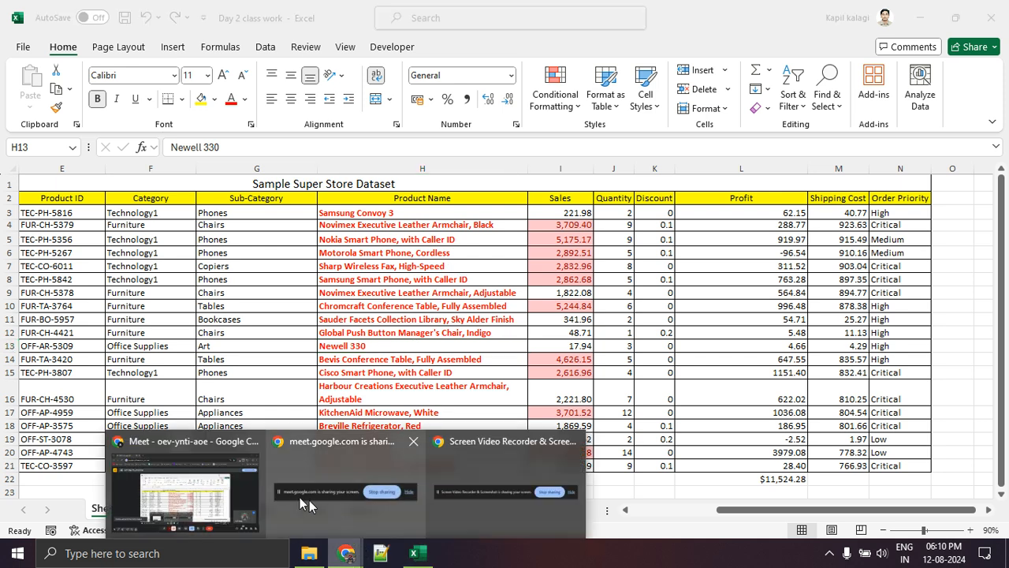
click(234, 482)
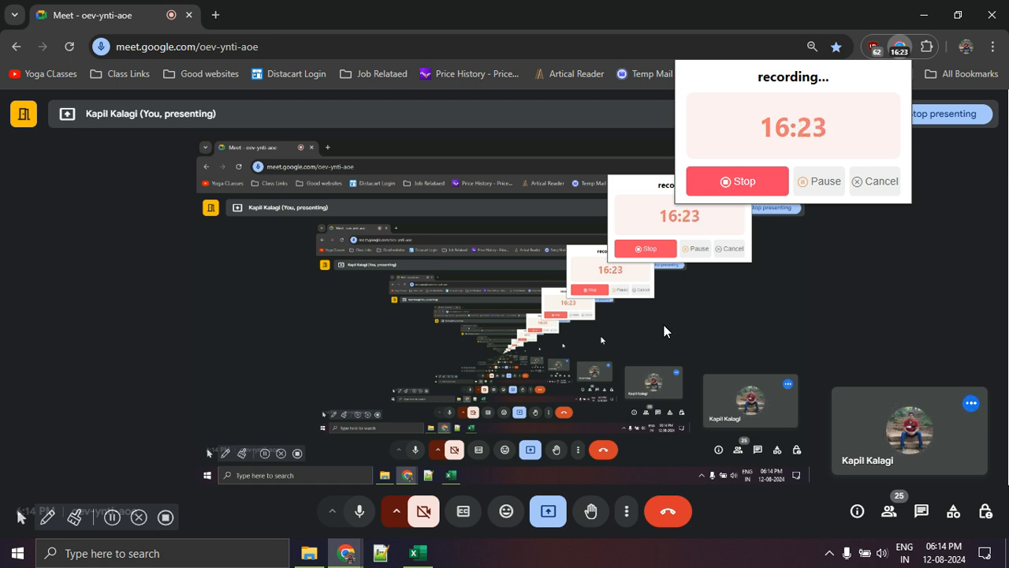
key(alt+Tab)
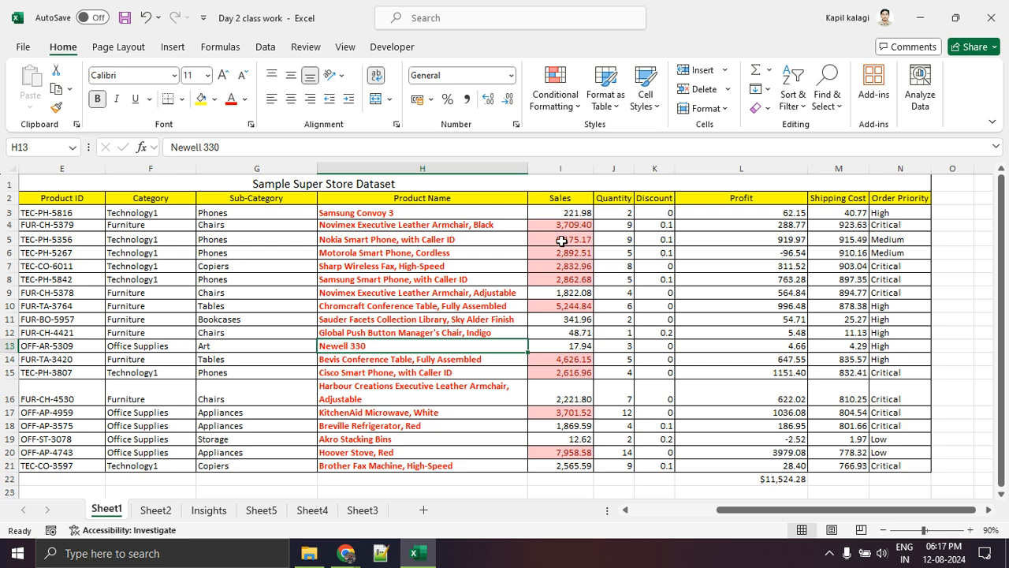
View the monthly figures on the Insights sheet and return to the dataset on Sheet1
click(219, 514)
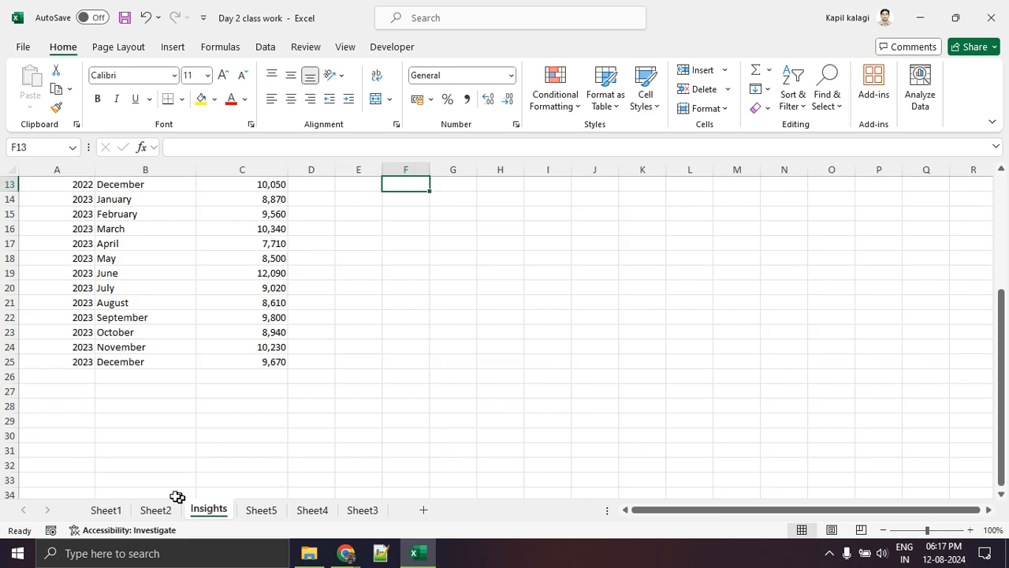
scroll(173, 510, up, 4)
click(113, 509)
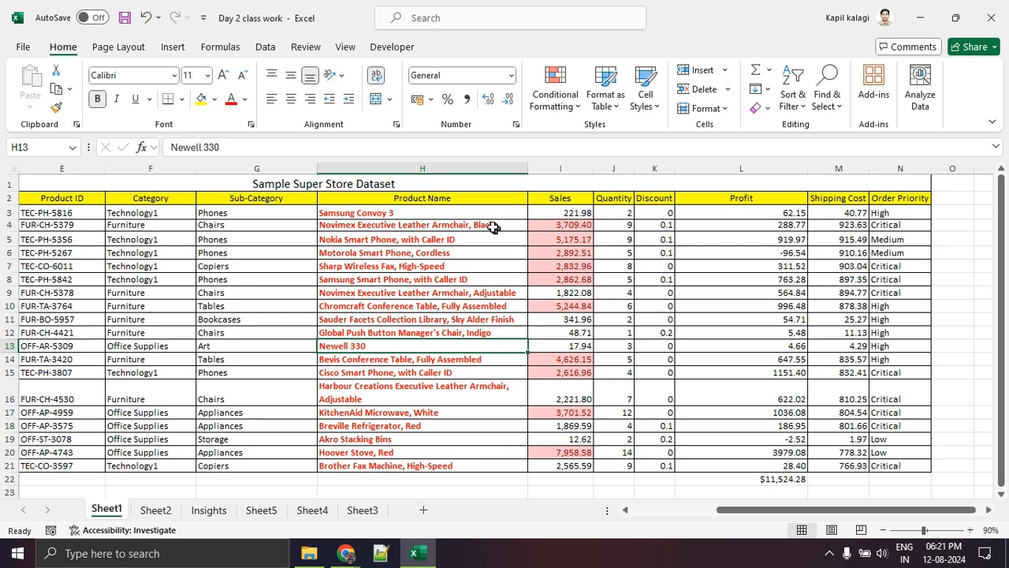
scroll(402, 254, down, 2)
scroll(355, 262, up, 2)
Look through Sheet2 and Insights, and examine the Sheet5 table from its Order Date column
click(161, 511)
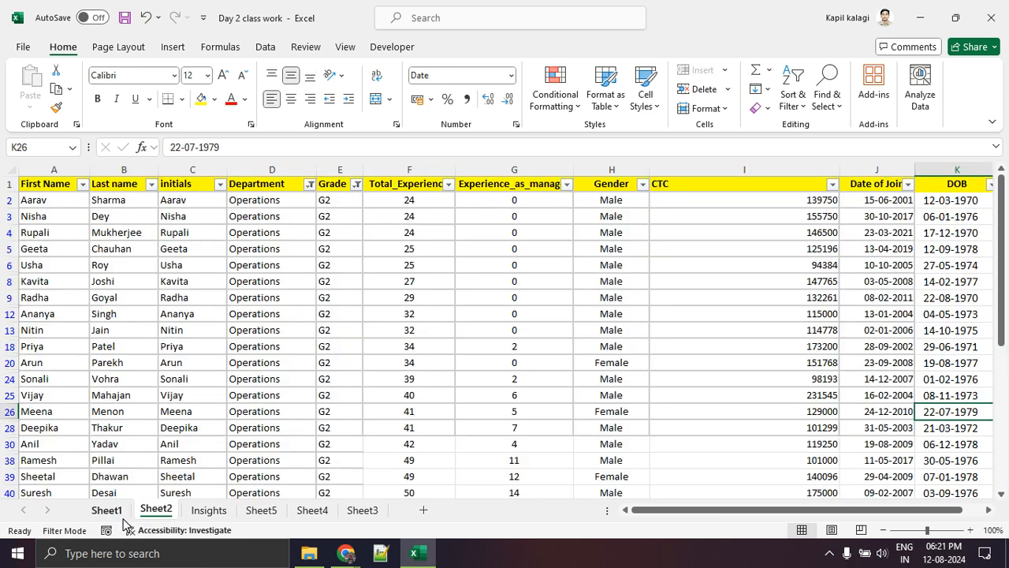
click(205, 511)
click(268, 511)
click(236, 434)
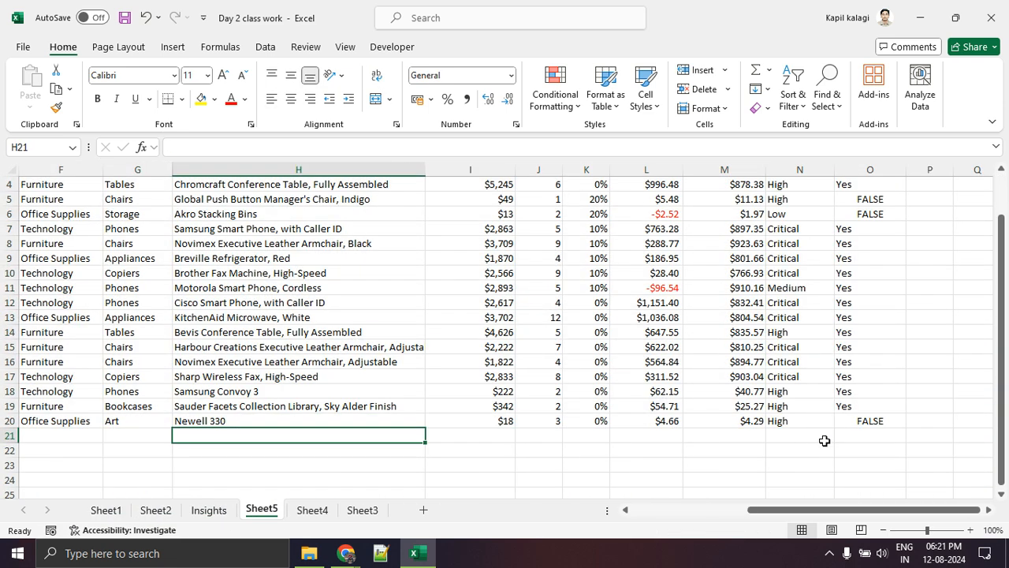
drag(779, 513, 581, 521)
scroll(394, 435, up, 1)
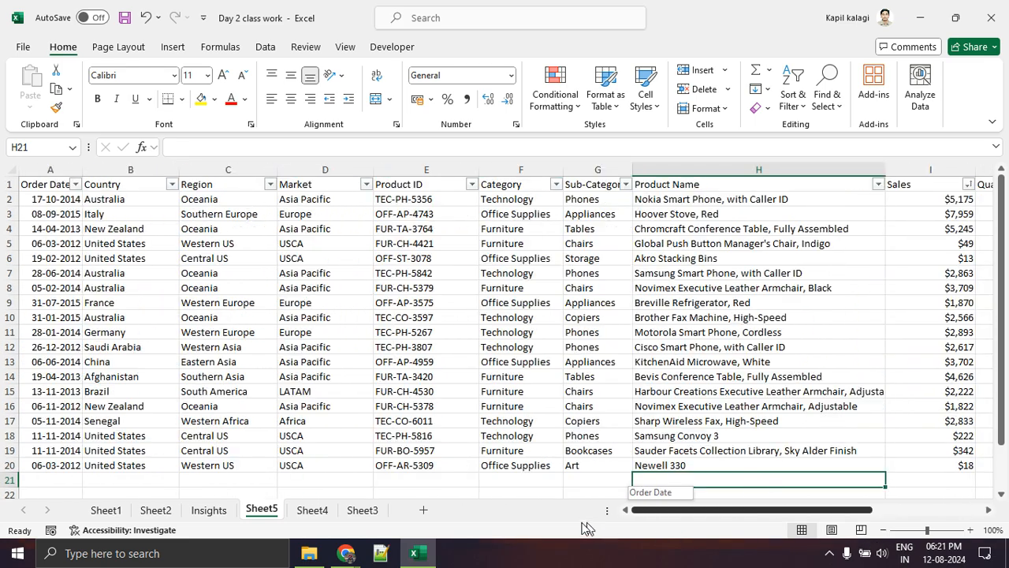
Look through Sheet4, Sheet3 and Insights, and return to the first columns of the dataset on Sheet1
click(312, 511)
drag(709, 510, 505, 498)
click(362, 510)
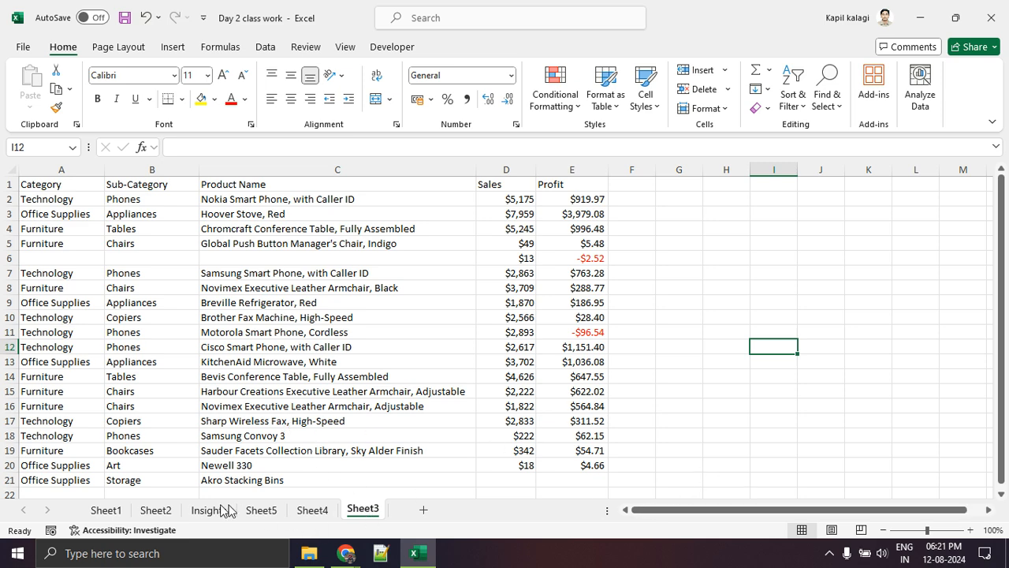
click(203, 510)
click(105, 511)
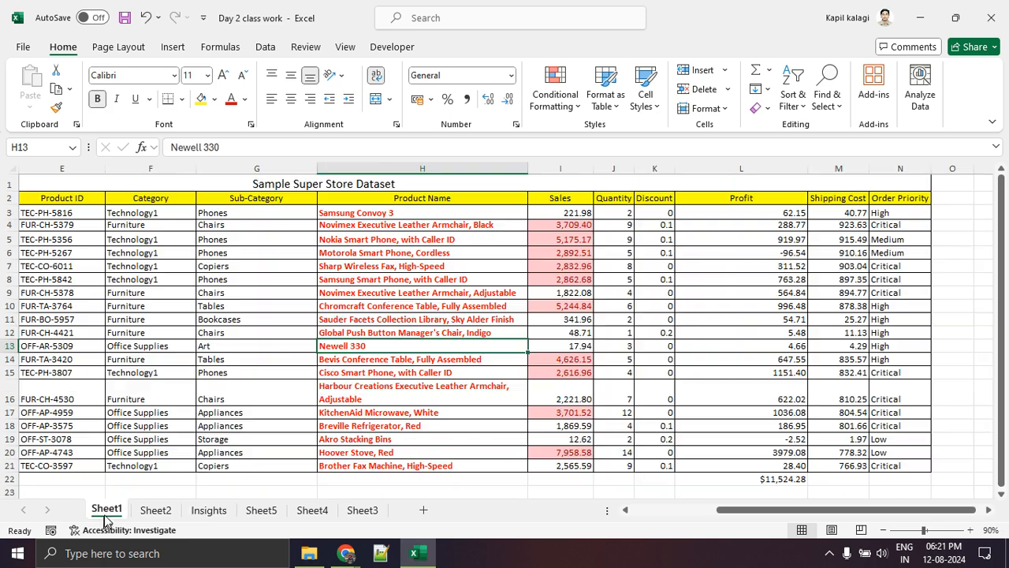
scroll(240, 319, down, 3)
scroll(196, 334, up, 2)
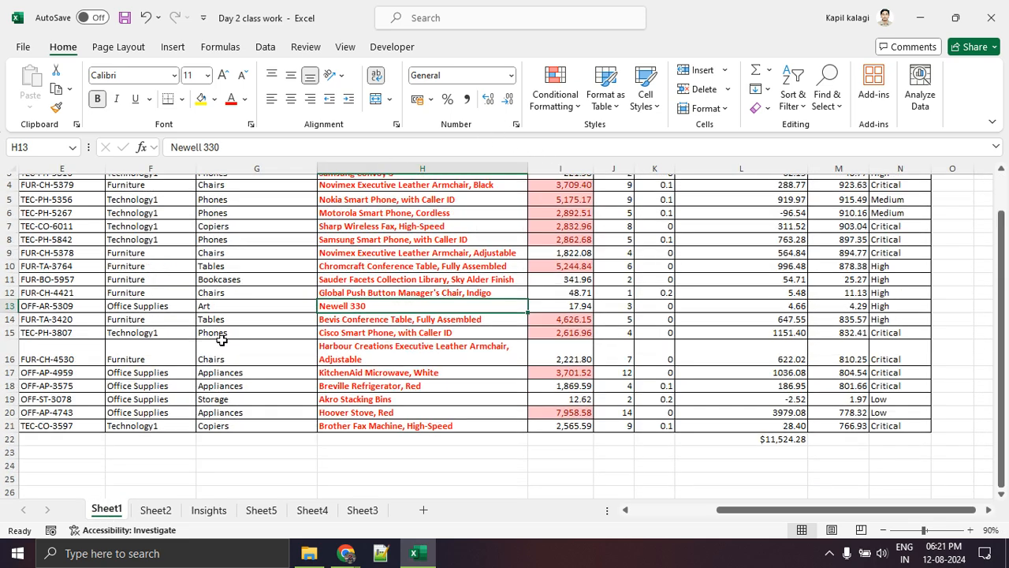
scroll(179, 329, up, 1)
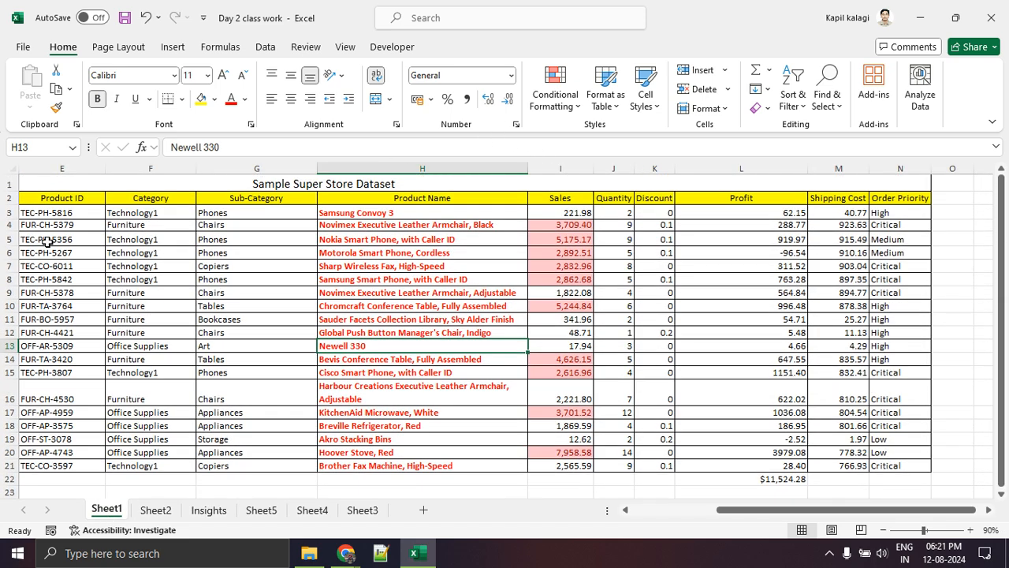
drag(775, 509, 536, 512)
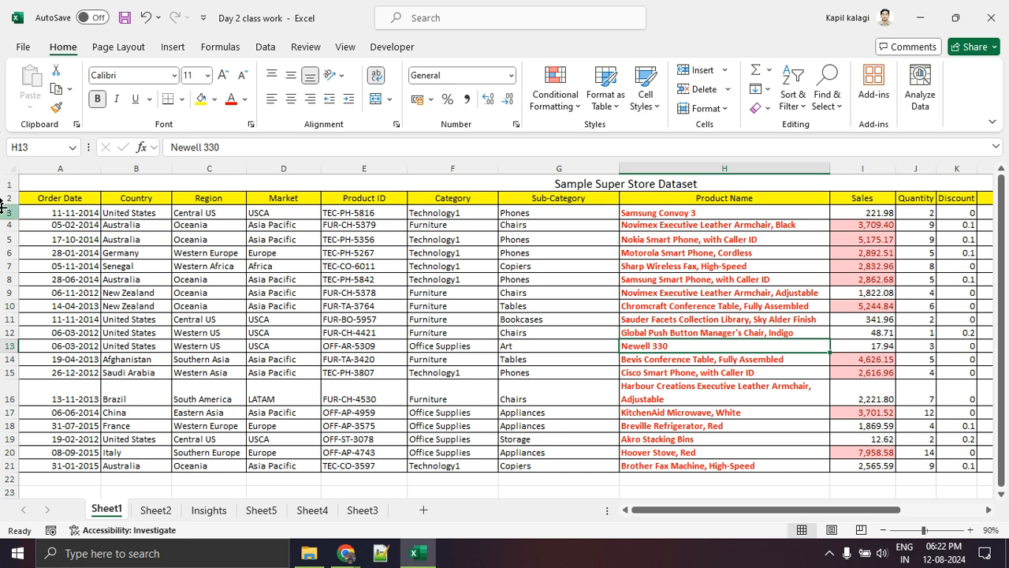
Highlight sample entries in the Order Date, Country, Region and Market columns, including B5:B10, C8:C12 and D8:D12
drag(64, 213, 59, 294)
click(58, 253)
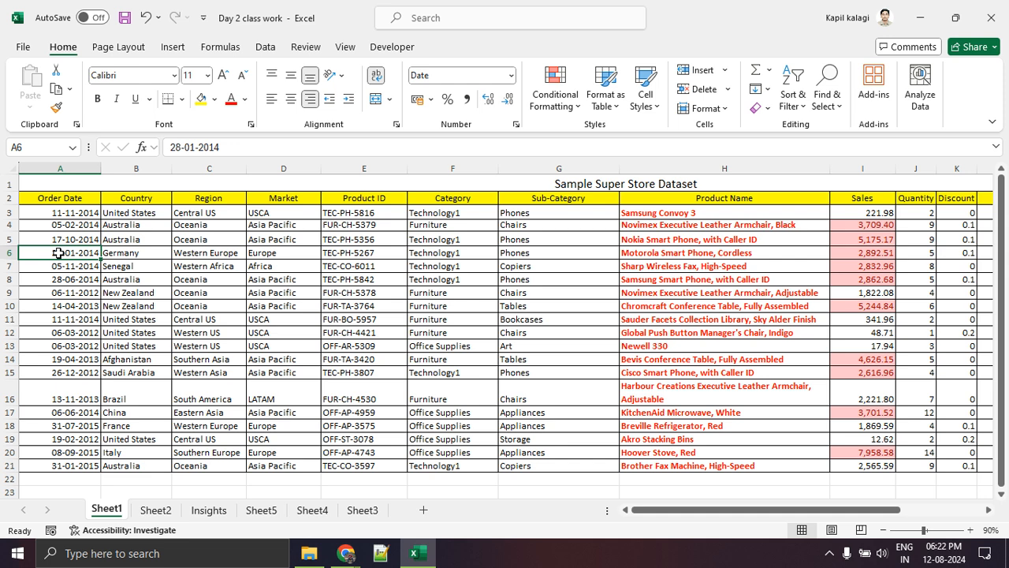
drag(126, 241, 132, 299)
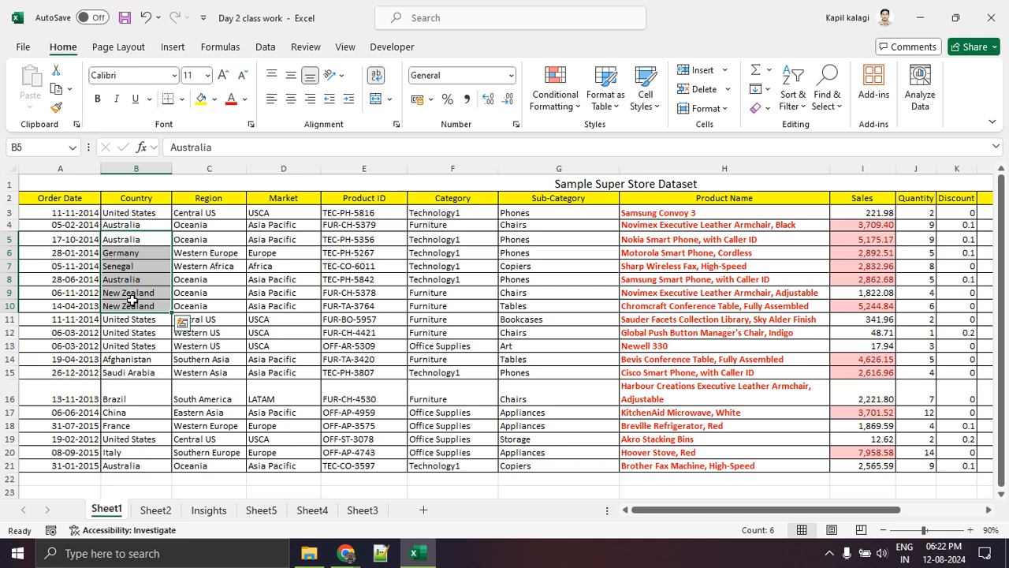
click(117, 278)
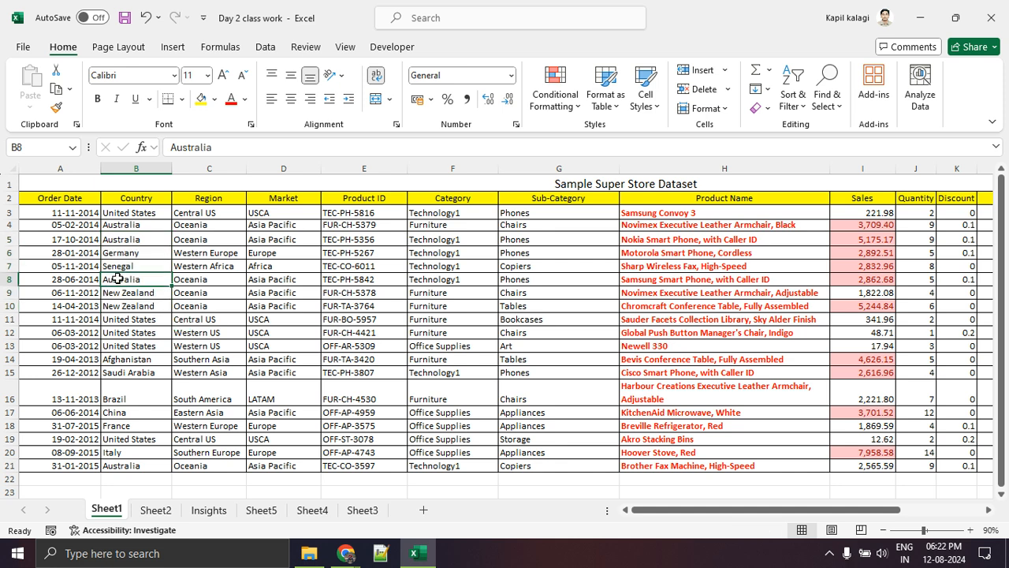
drag(198, 281, 203, 332)
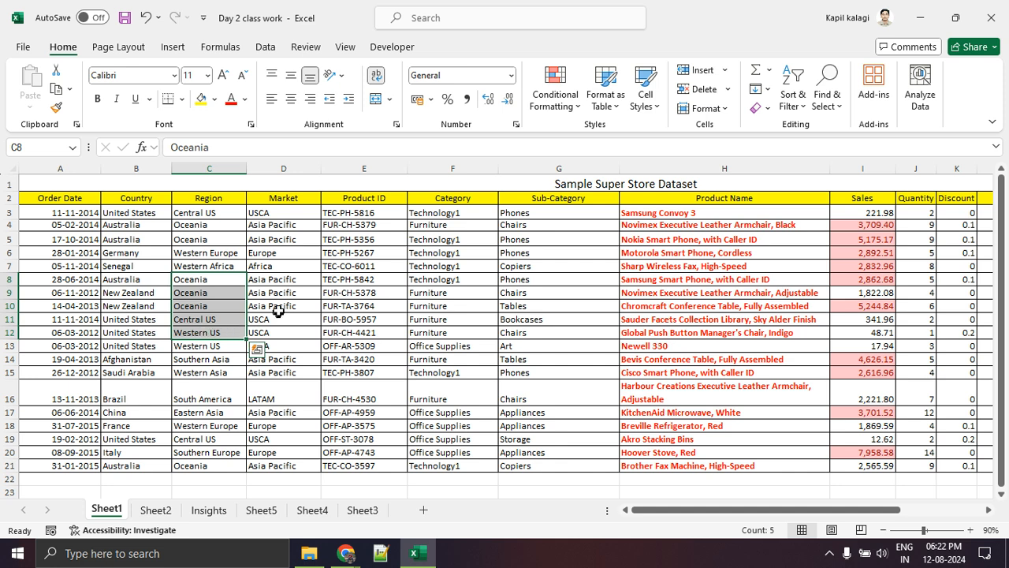
drag(287, 279, 286, 328)
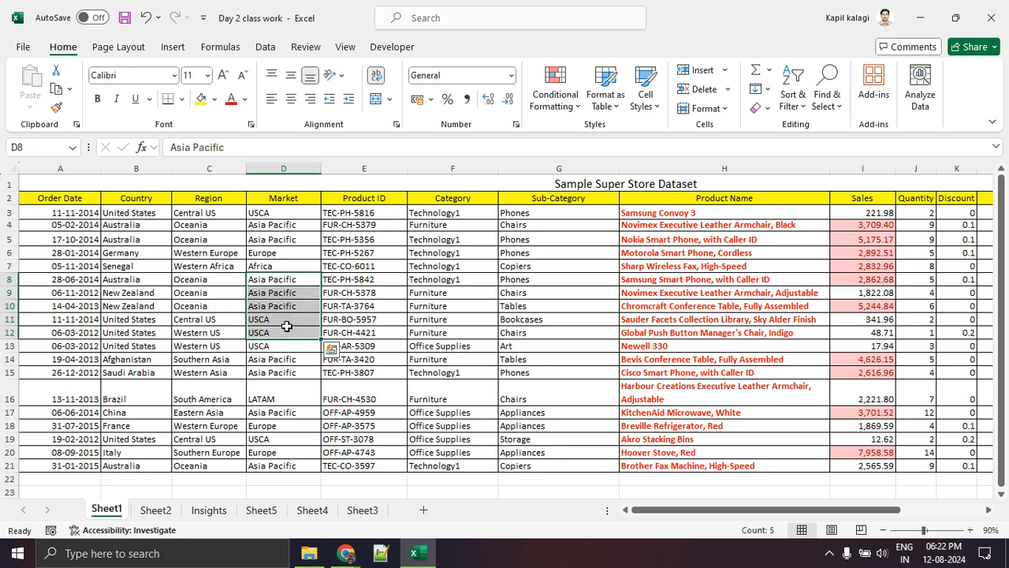
click(277, 307)
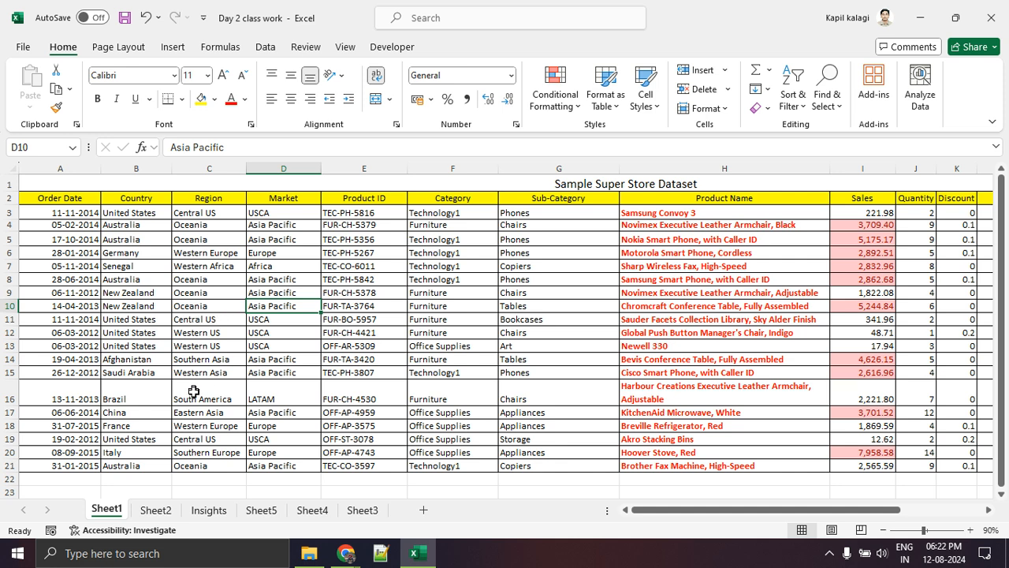
Compare the United States regions in C11:C13 with their Market entries in D11:D13
drag(209, 347, 211, 319)
drag(284, 319, 283, 349)
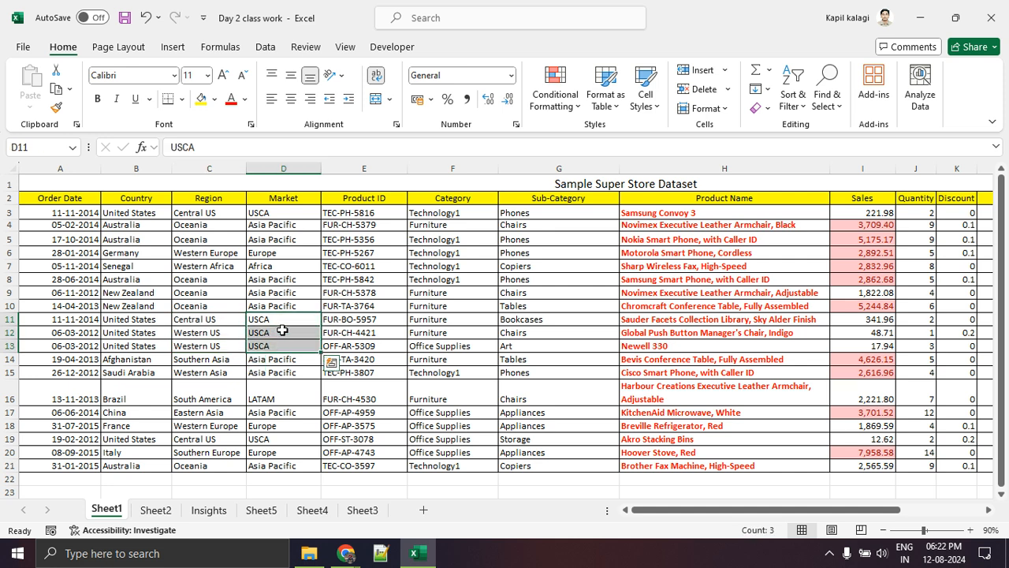
click(283, 332)
click(258, 321)
click(209, 318)
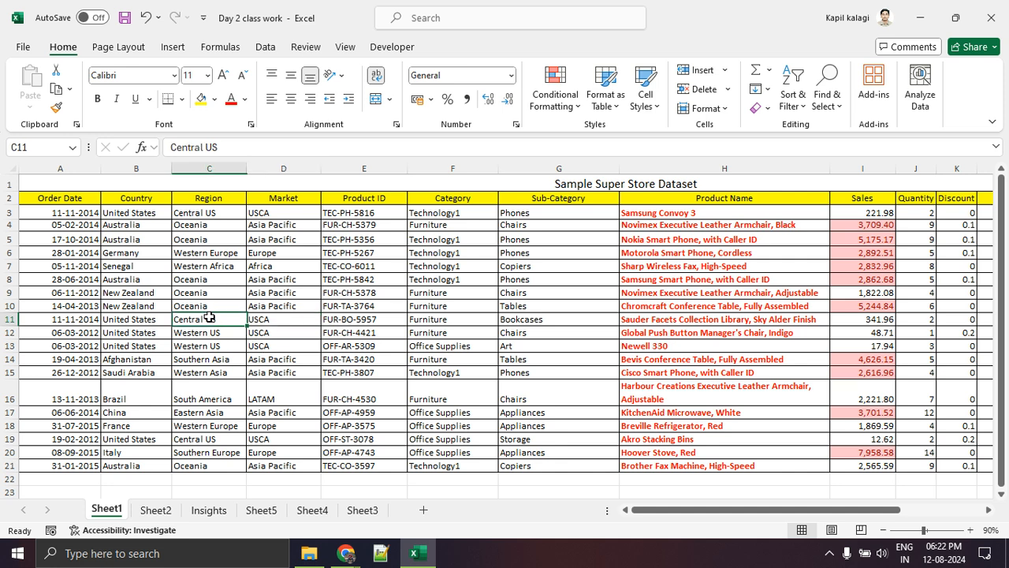
click(222, 335)
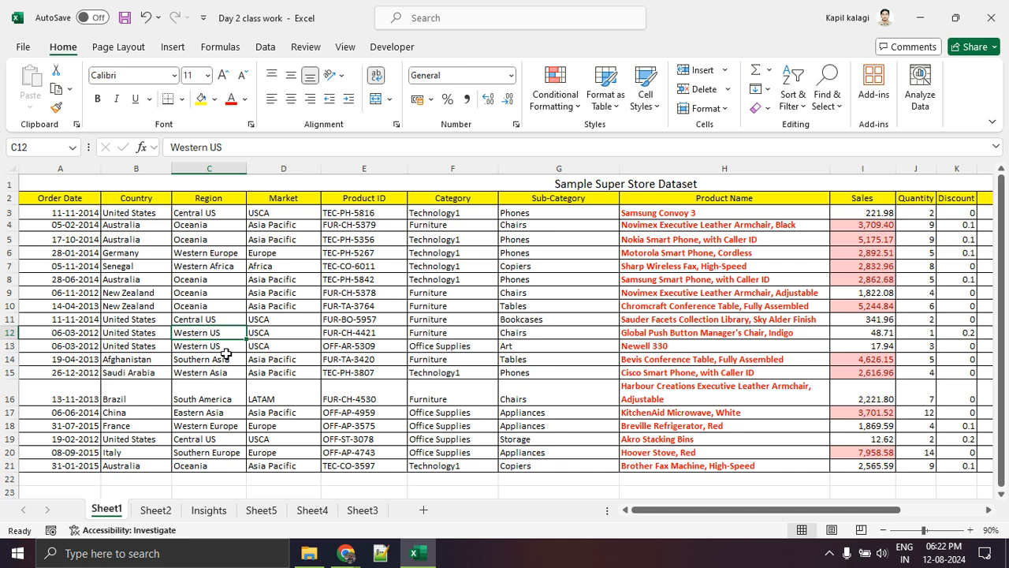
Compare Product IDs with their product names in rows 10 to 12, and highlight the IDs in E3:E21 and E6:E15
drag(368, 292, 368, 359)
click(367, 308)
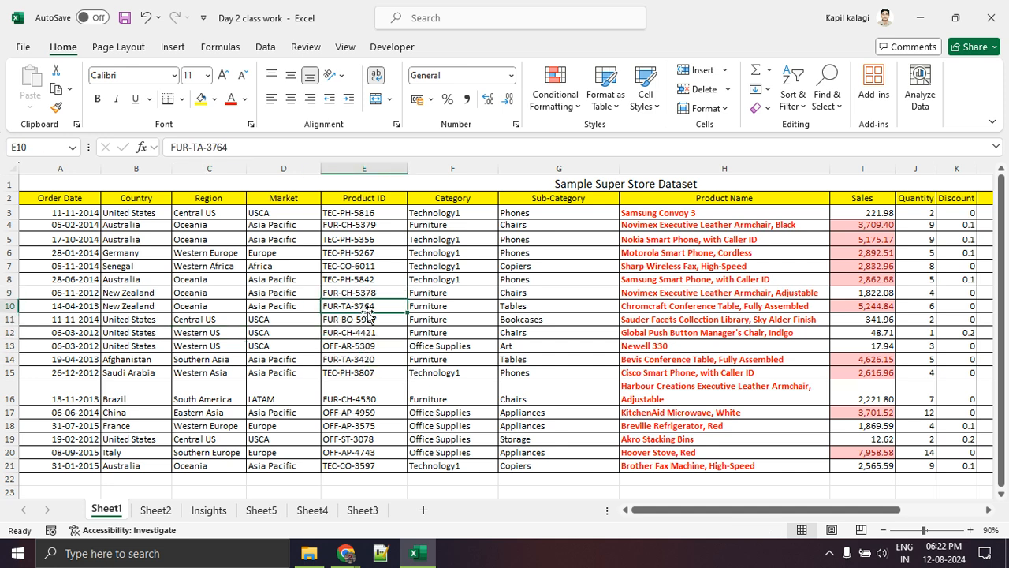
click(651, 316)
click(361, 320)
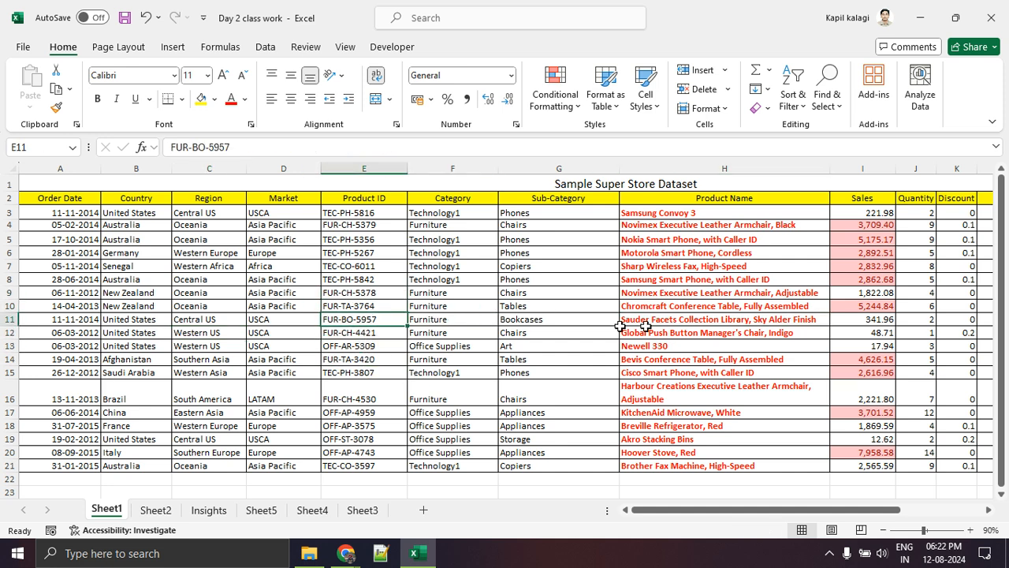
click(727, 332)
click(364, 319)
drag(382, 214, 388, 465)
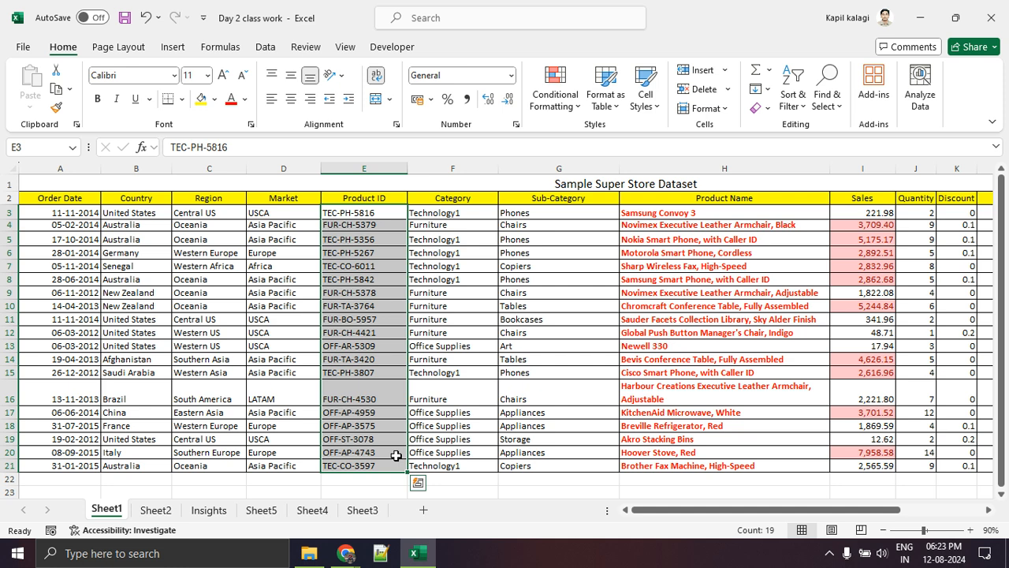
click(439, 383)
drag(379, 254, 372, 372)
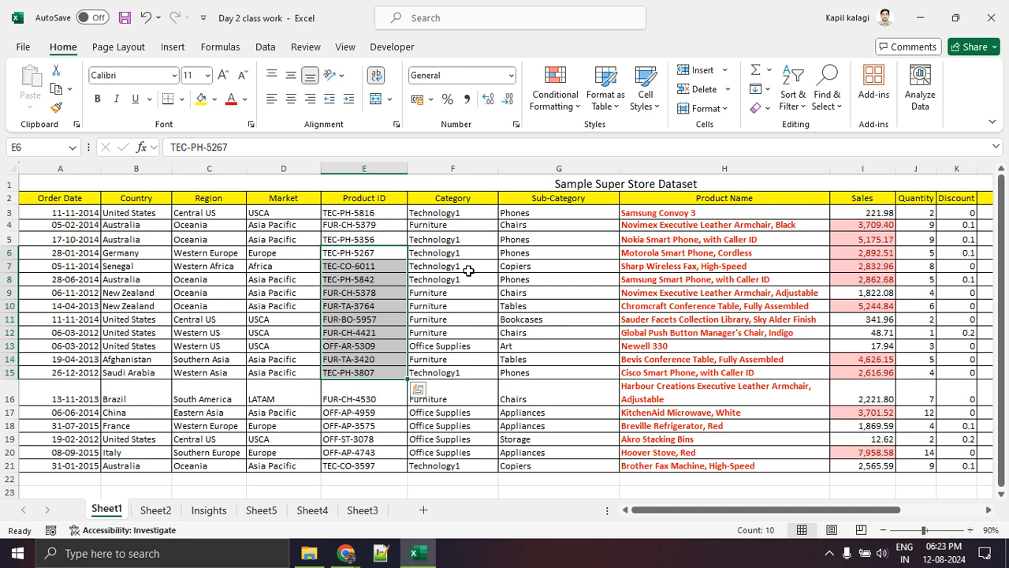
Highlight sample Category, Sub-Category and Product Name entries, and trace the first record across these columns to its Sales cell I3
drag(469, 268, 461, 332)
click(462, 309)
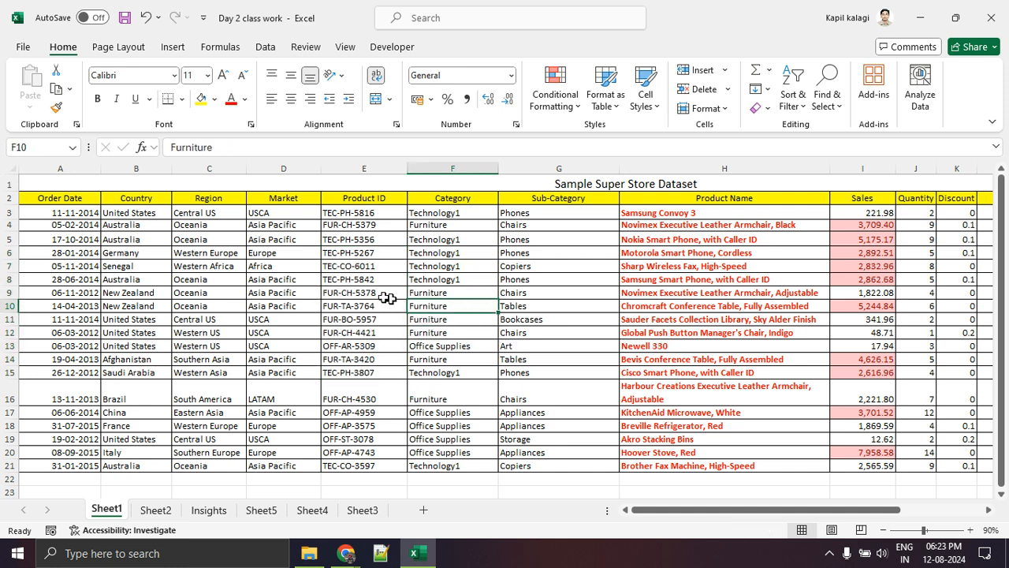
drag(559, 251, 558, 322)
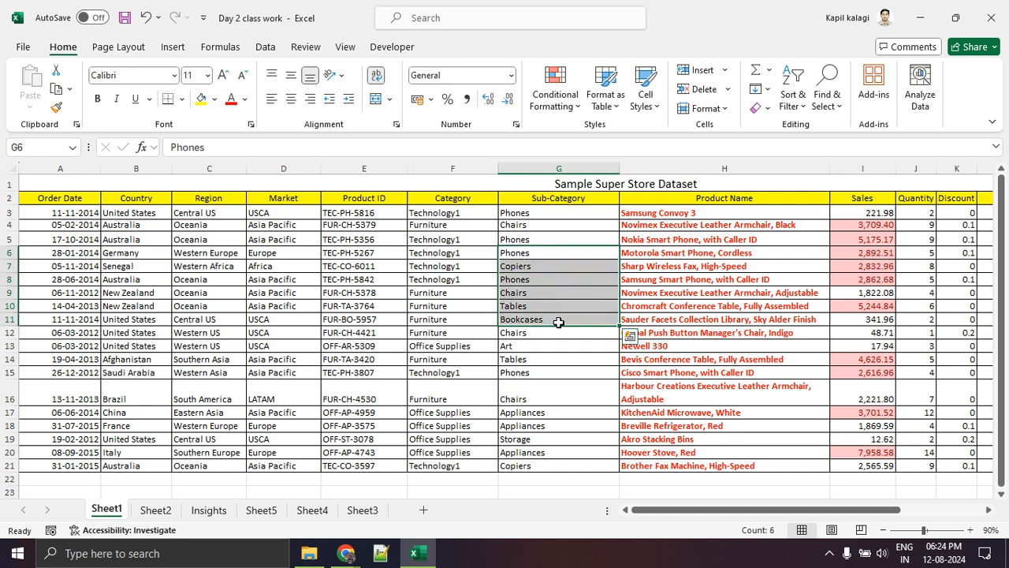
drag(675, 281, 676, 347)
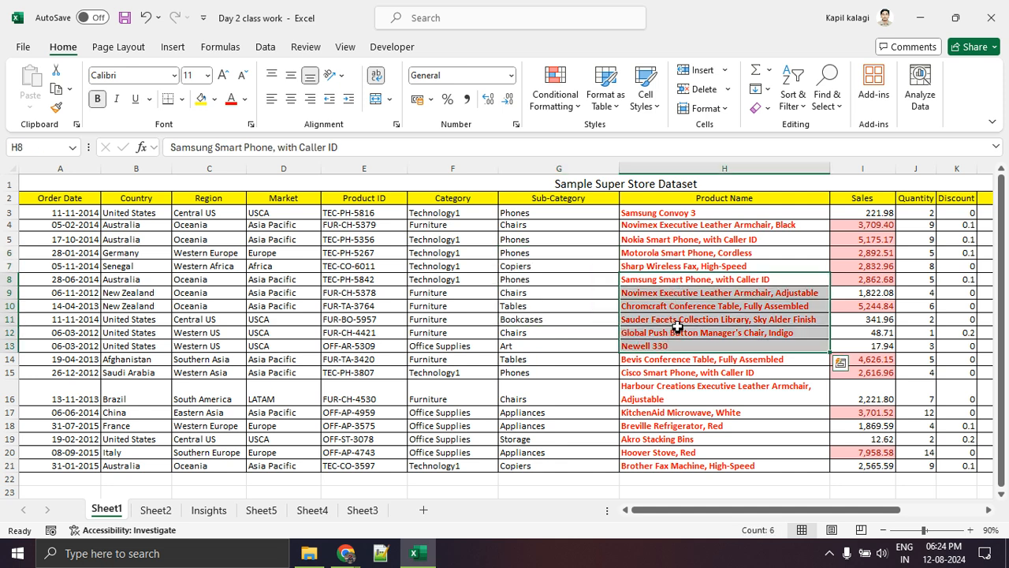
click(666, 215)
click(542, 213)
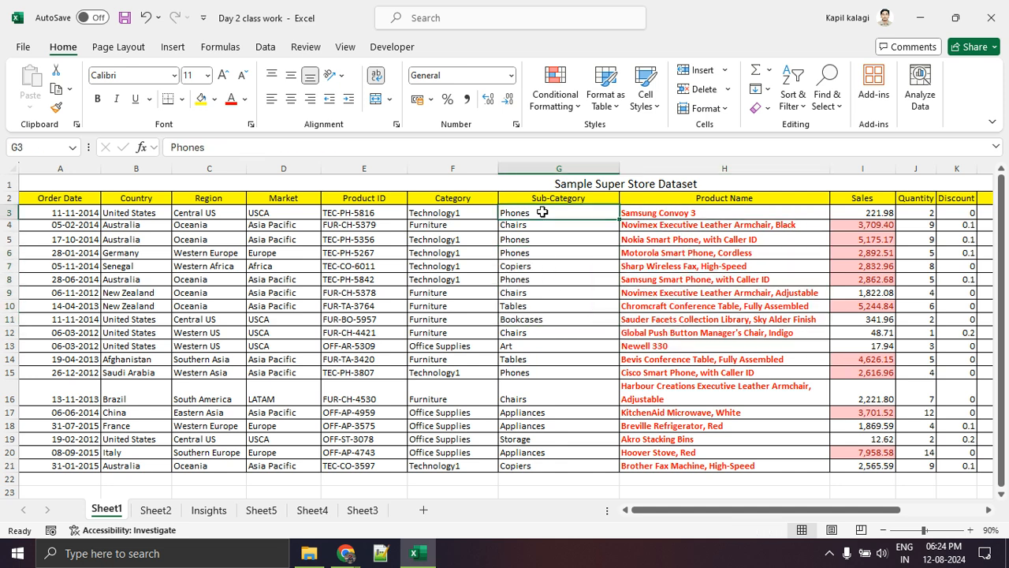
click(481, 213)
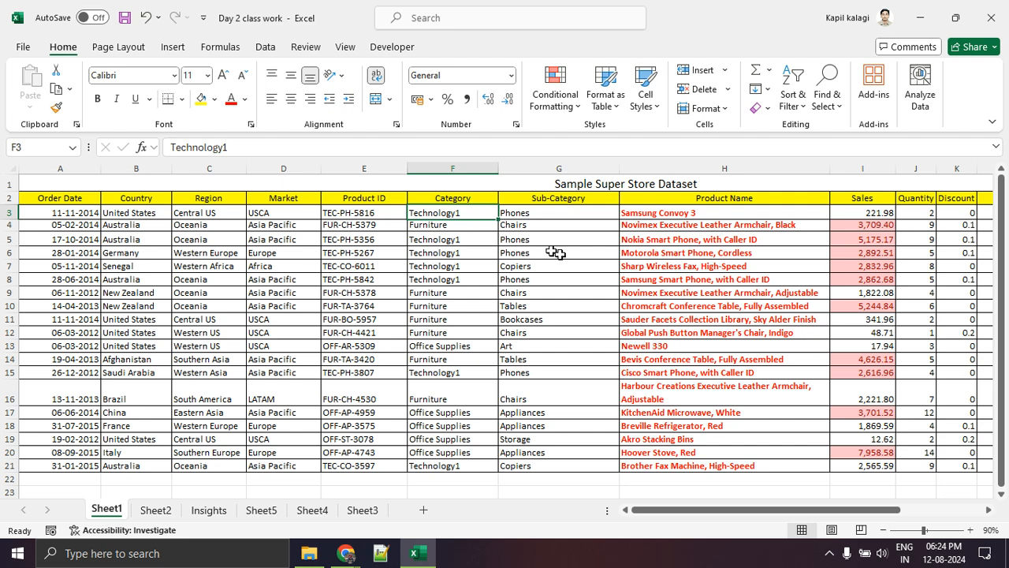
click(840, 216)
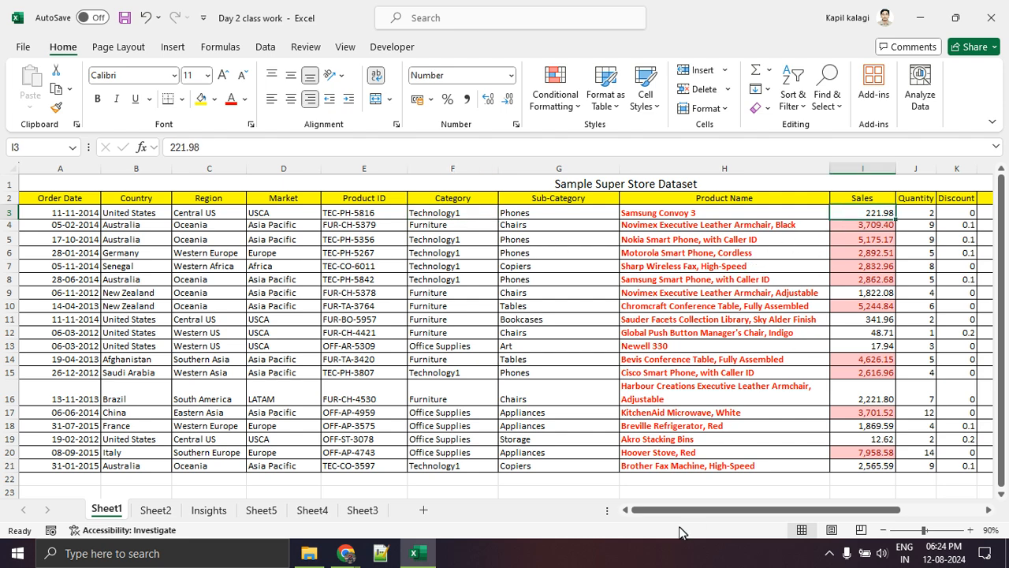
Select the first record's Quantity and Discount cells in turn, and widen the Discount column
drag(681, 510, 772, 510)
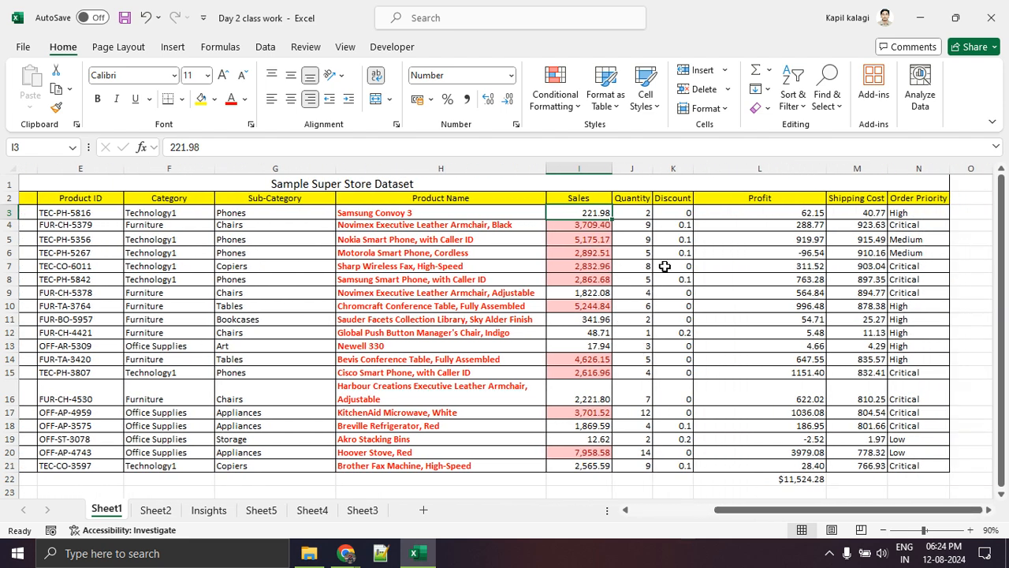
click(641, 212)
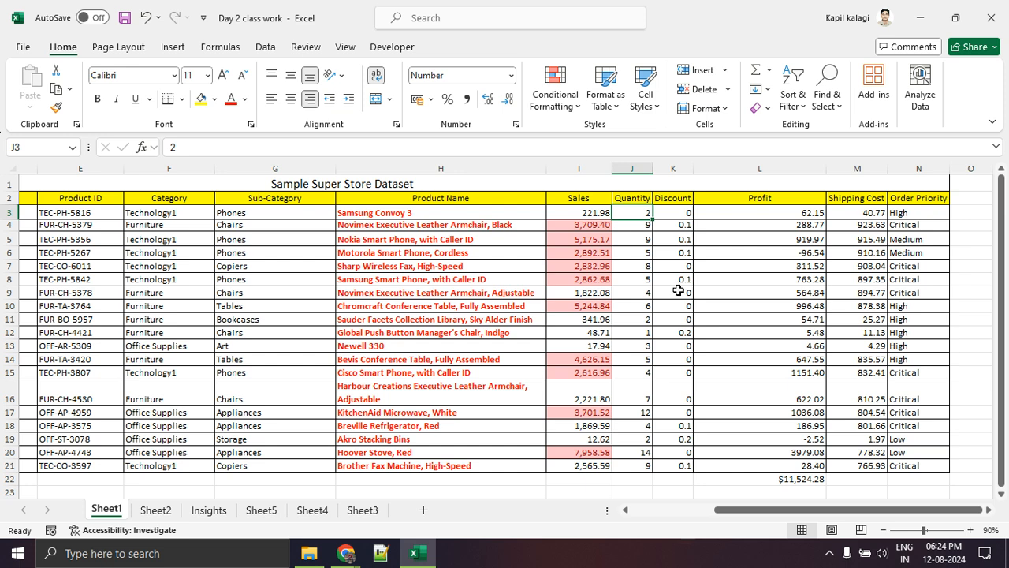
click(669, 212)
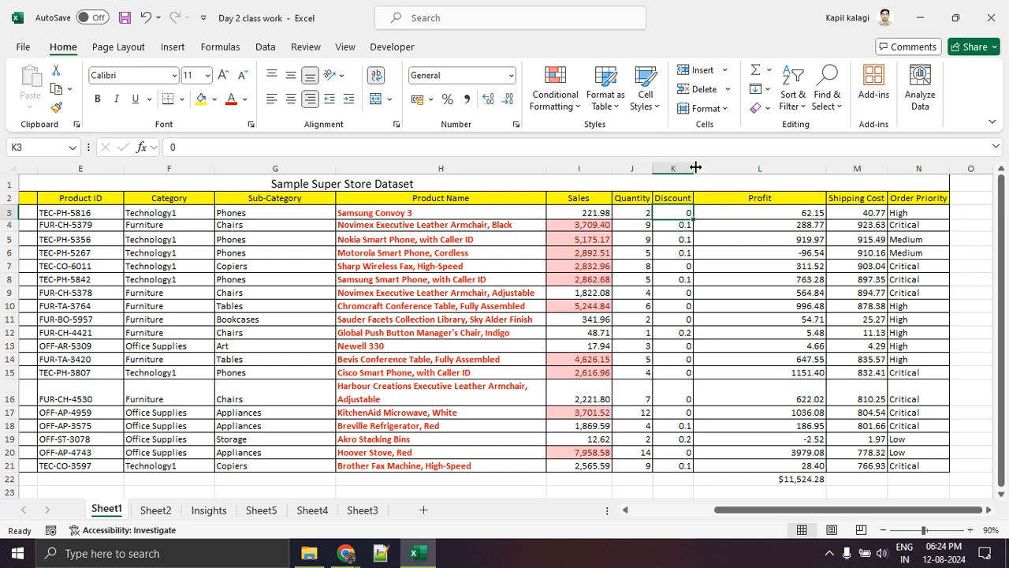
drag(699, 168, 709, 168)
Examine the first record's Quantity, Sales, Profit, Discount, Shipping Cost and Order Priority cells in row 3
click(675, 253)
click(634, 211)
click(592, 211)
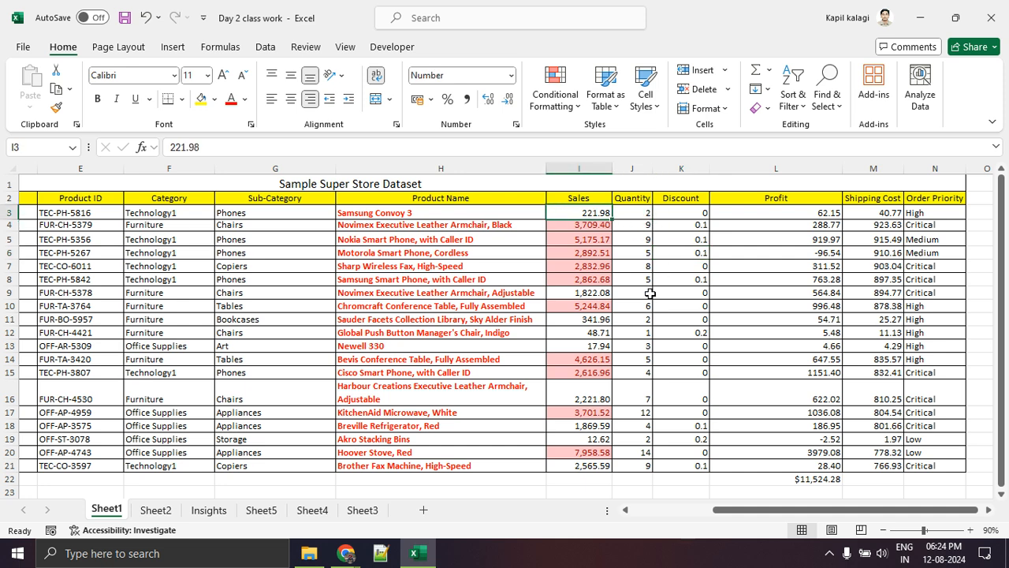
click(761, 208)
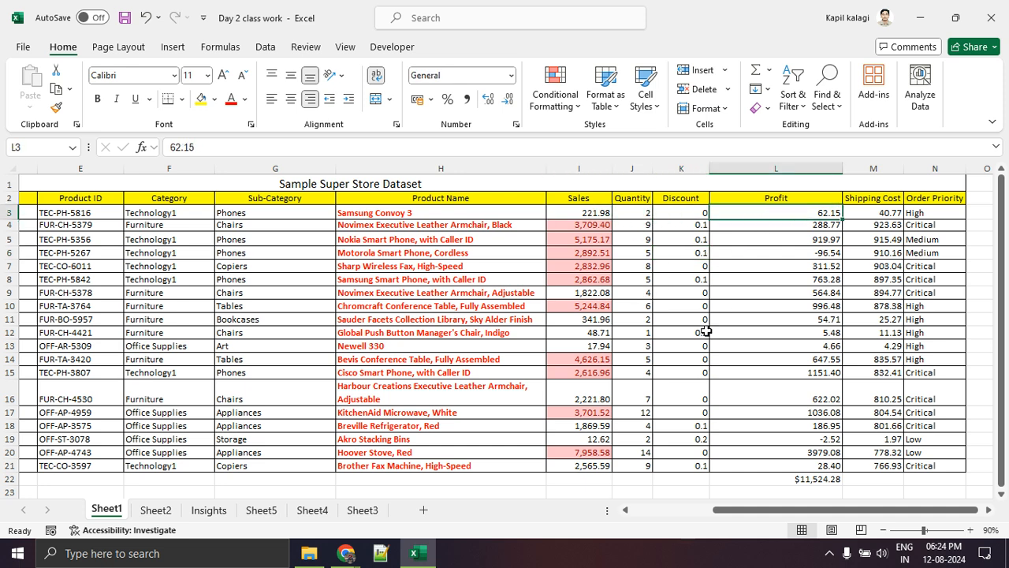
click(587, 214)
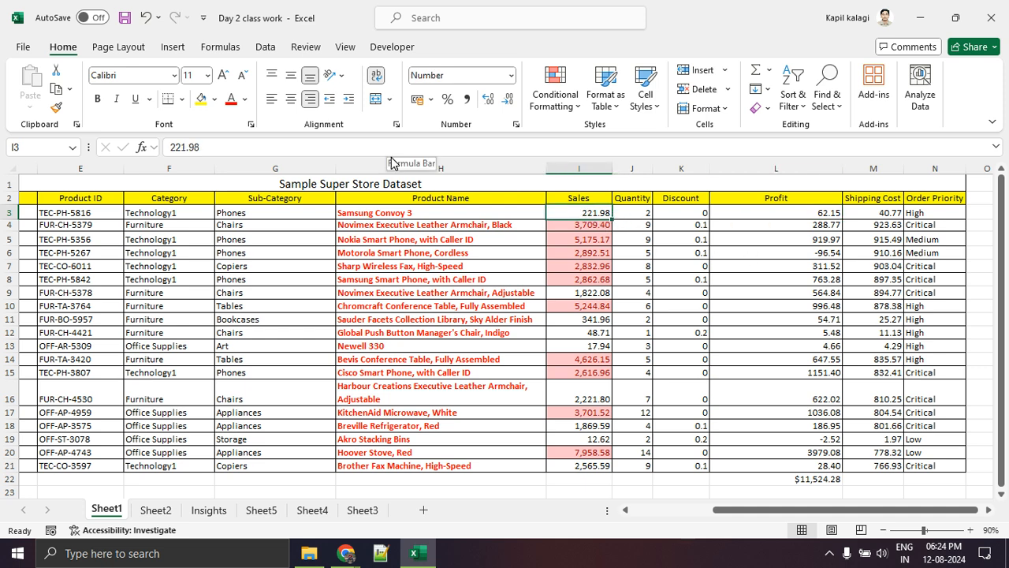
click(766, 214)
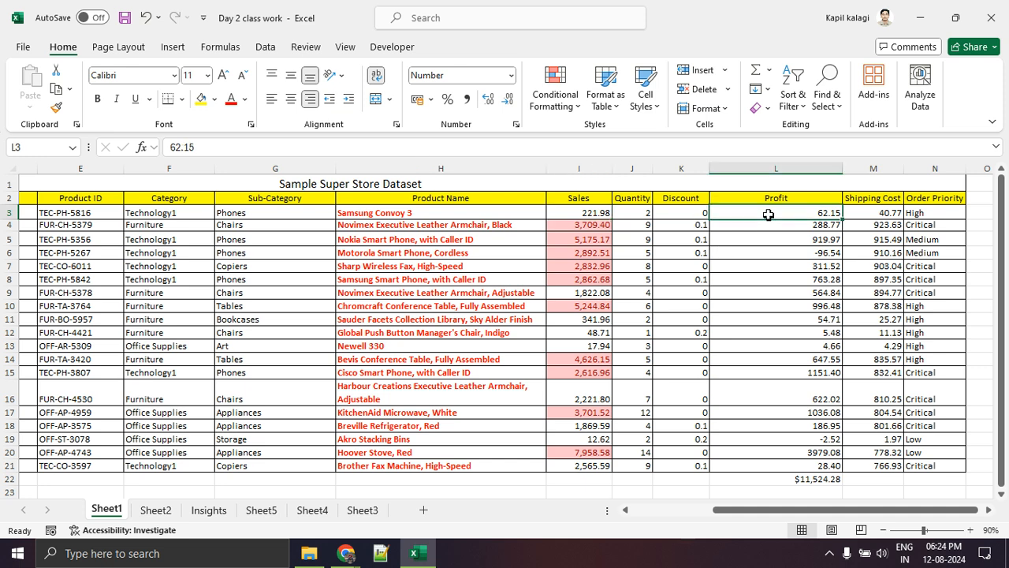
click(696, 209)
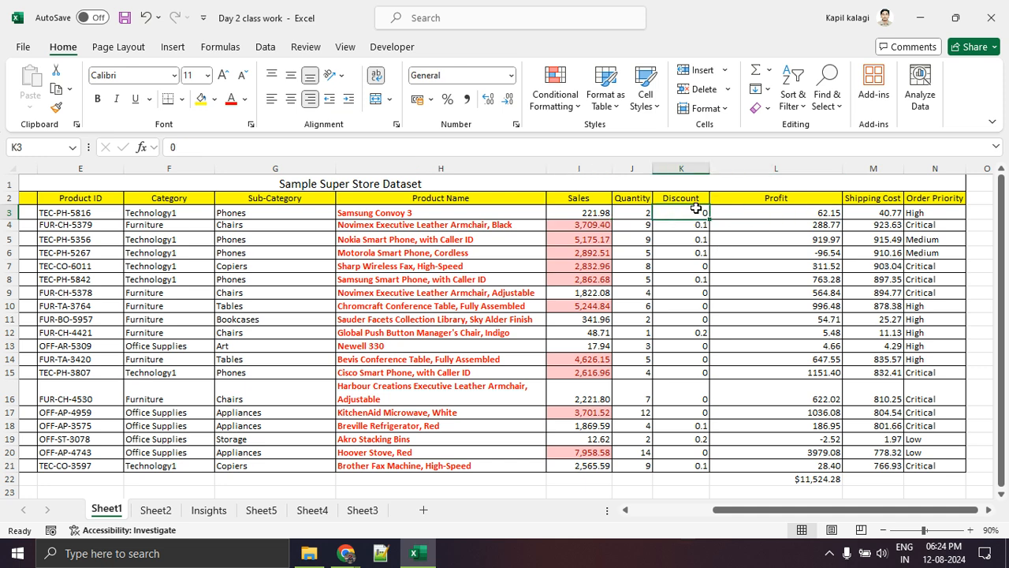
click(896, 216)
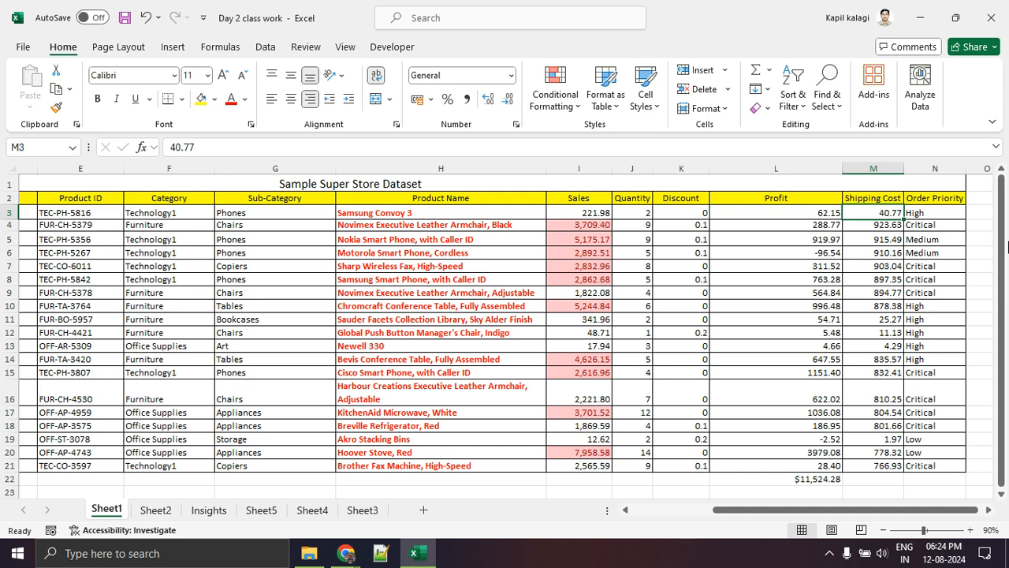
key(Right)
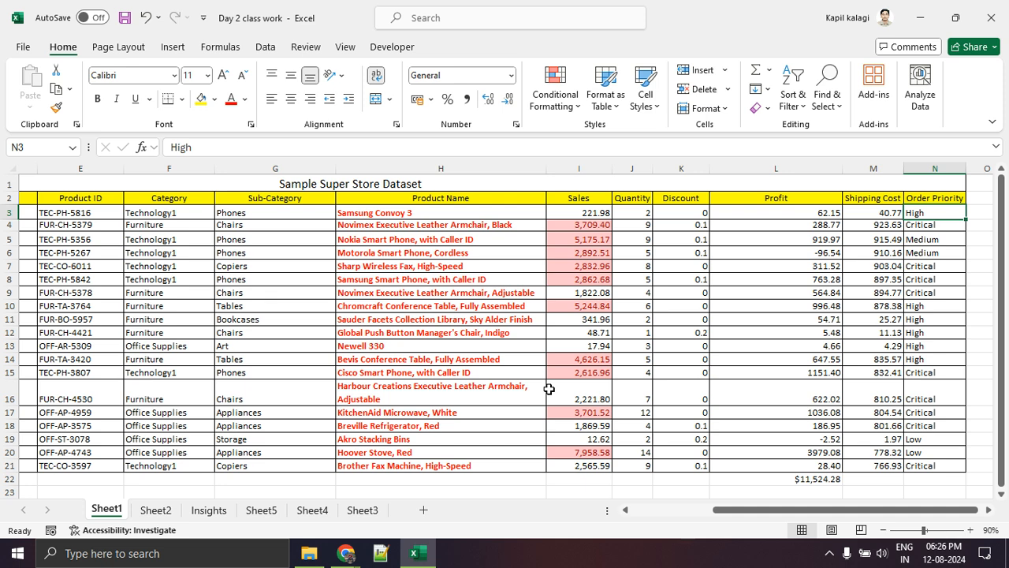
Switch to the Google Meet call in Chrome
click(346, 552)
click(250, 475)
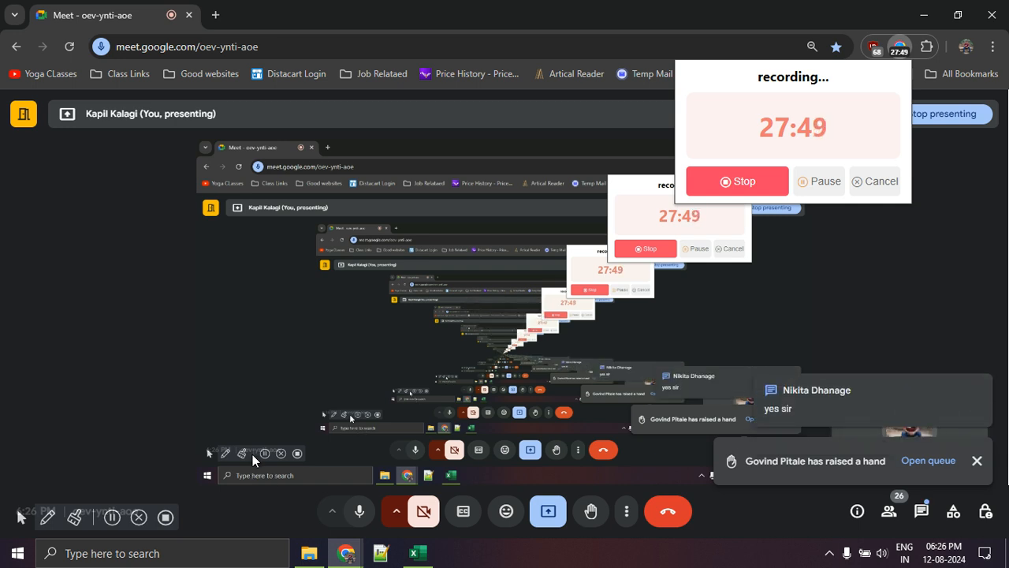
Open the raised-hands queue in the Meet call, lower the participant's raised hand and close the people list
click(928, 461)
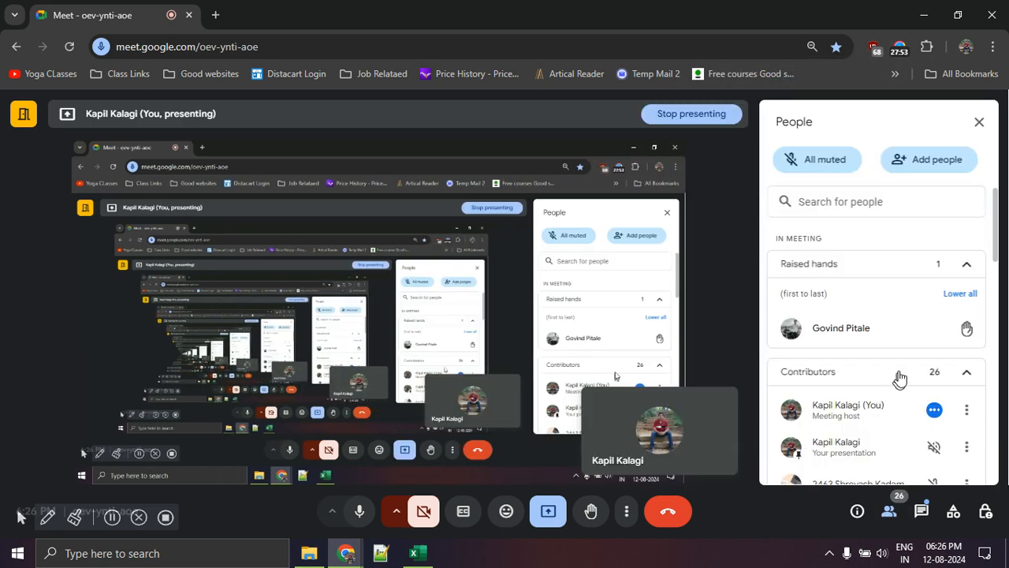
click(966, 327)
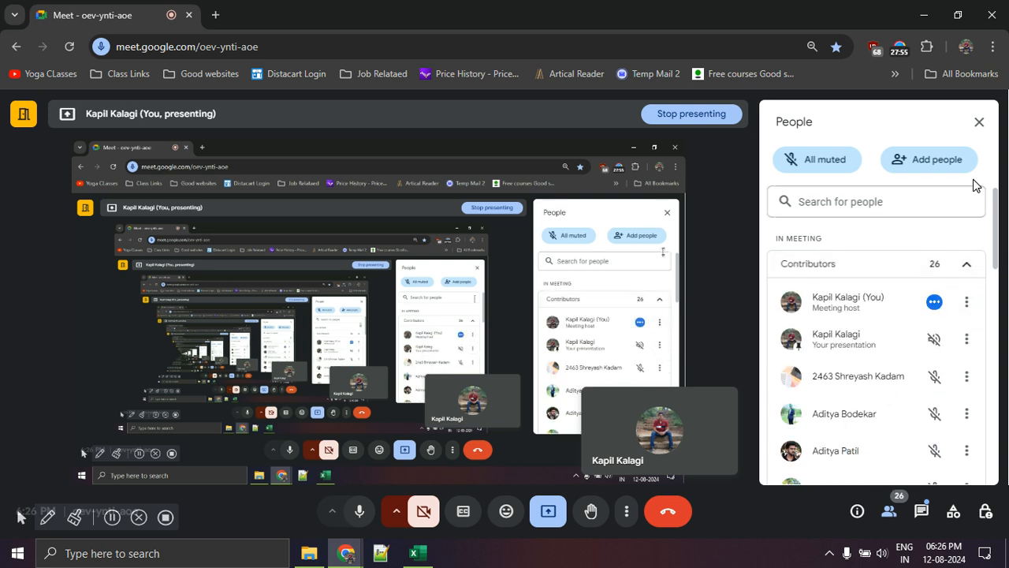
click(982, 126)
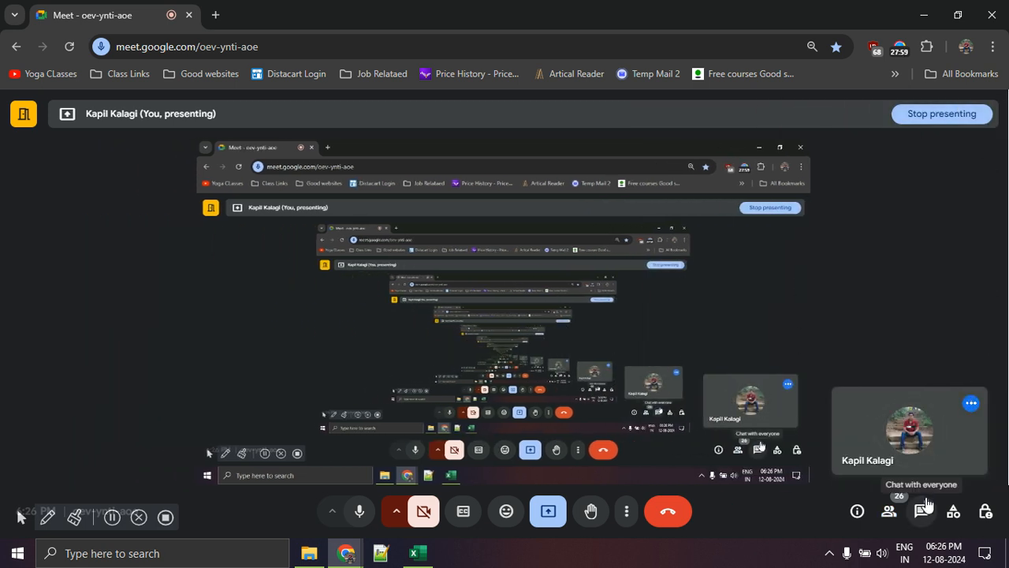
Check the current time and date in the system calendar
click(933, 561)
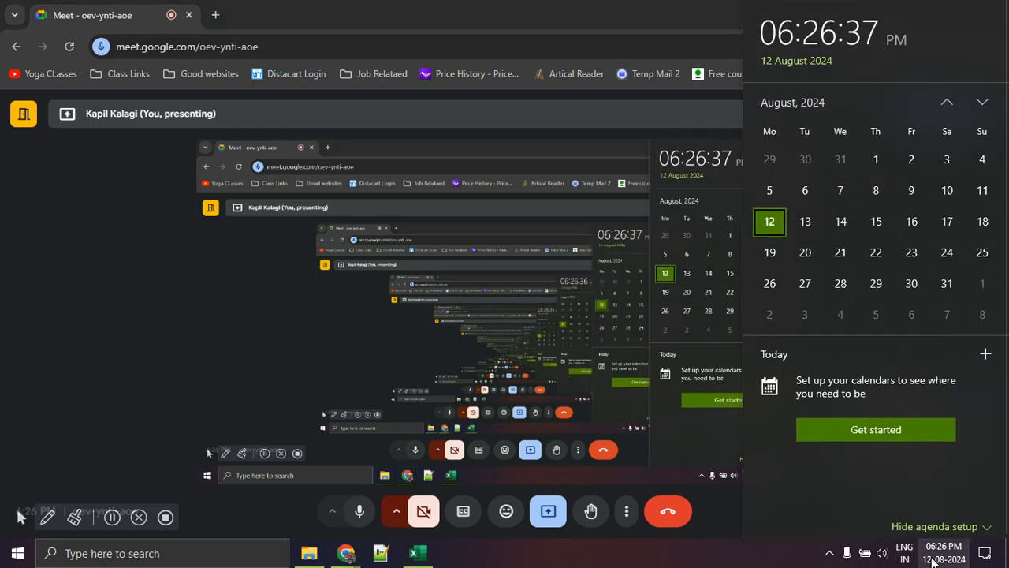
click(932, 559)
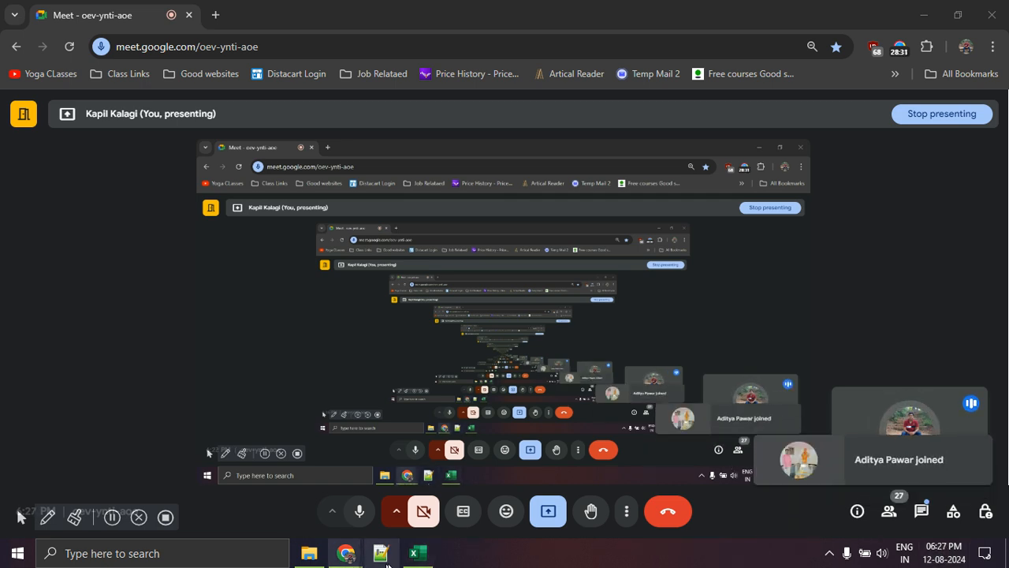
Switch to the Day 2 class work workbook in Excel and look through the employee records on Sheet2
click(416, 556)
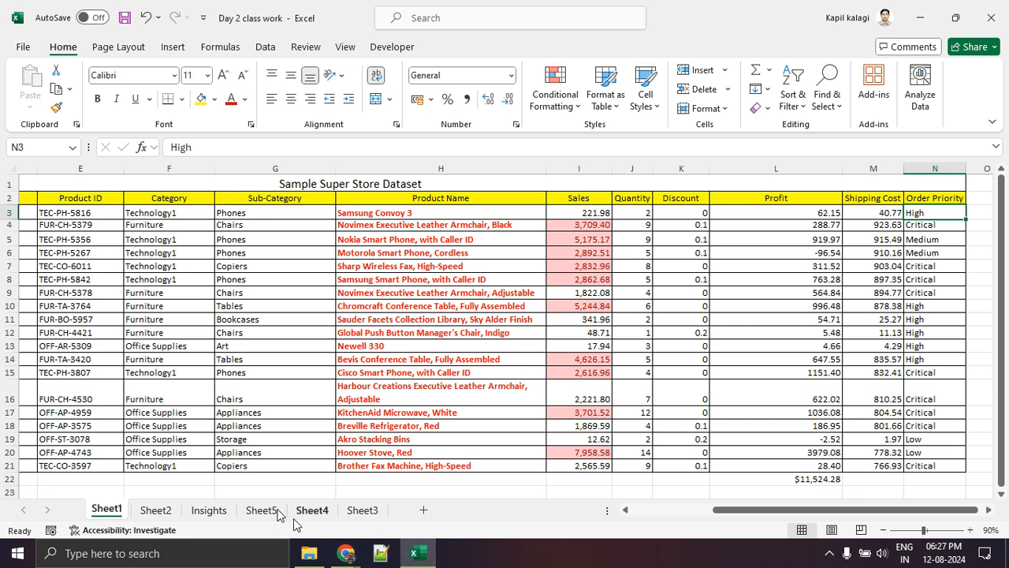
click(157, 510)
scroll(174, 317, down, 5)
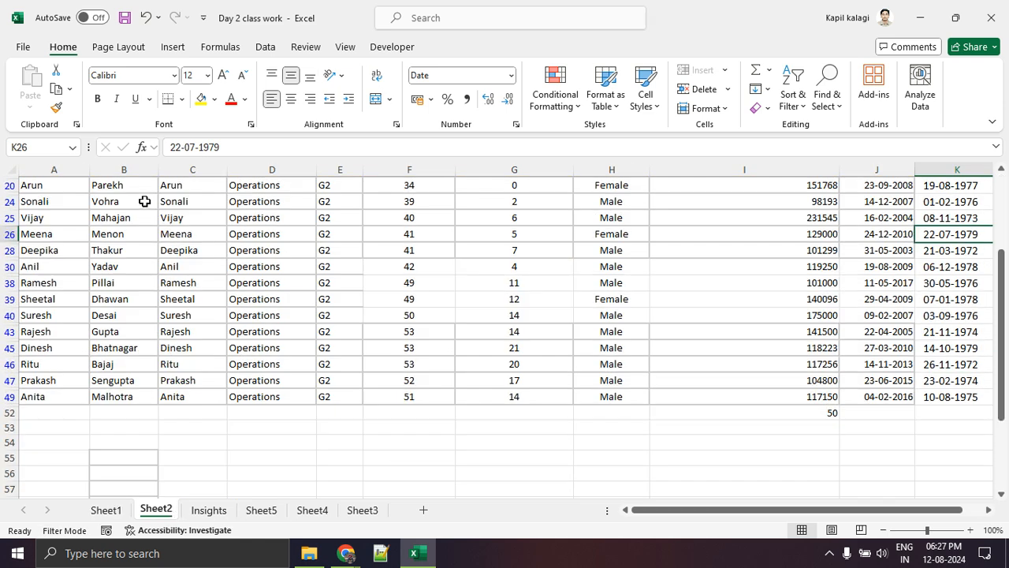
scroll(170, 261, up, 5)
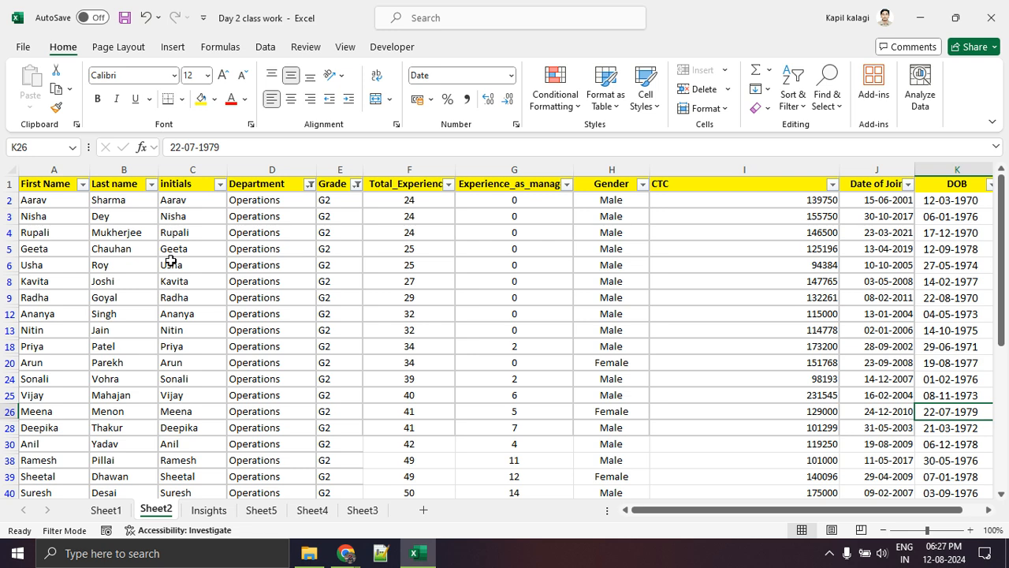
Return to Sheet1 and highlight sample Category entries, followed by sample Country, Region and Market entries
click(116, 509)
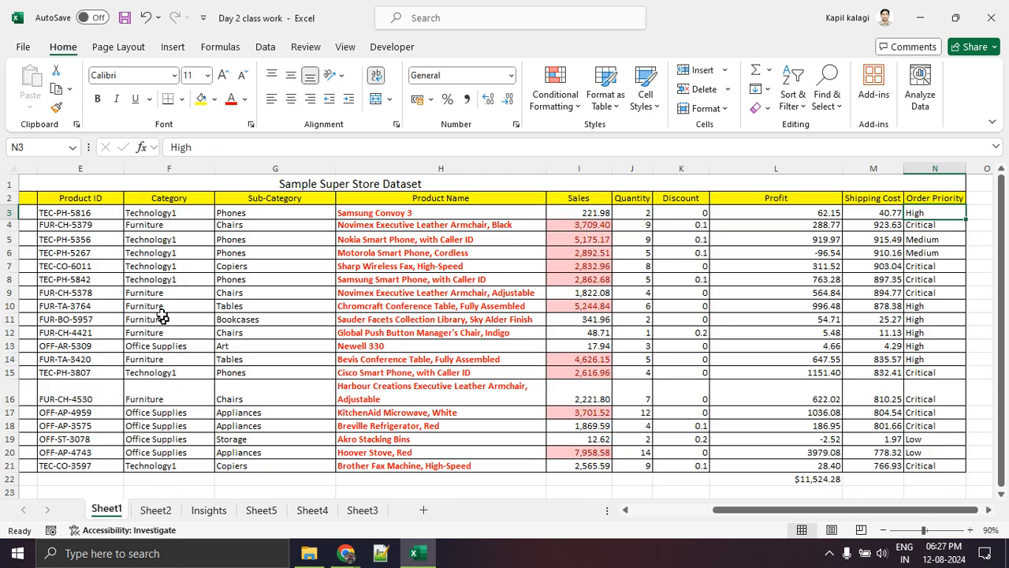
drag(177, 216, 166, 319)
drag(731, 513, 637, 513)
drag(155, 229, 183, 361)
drag(206, 240, 297, 354)
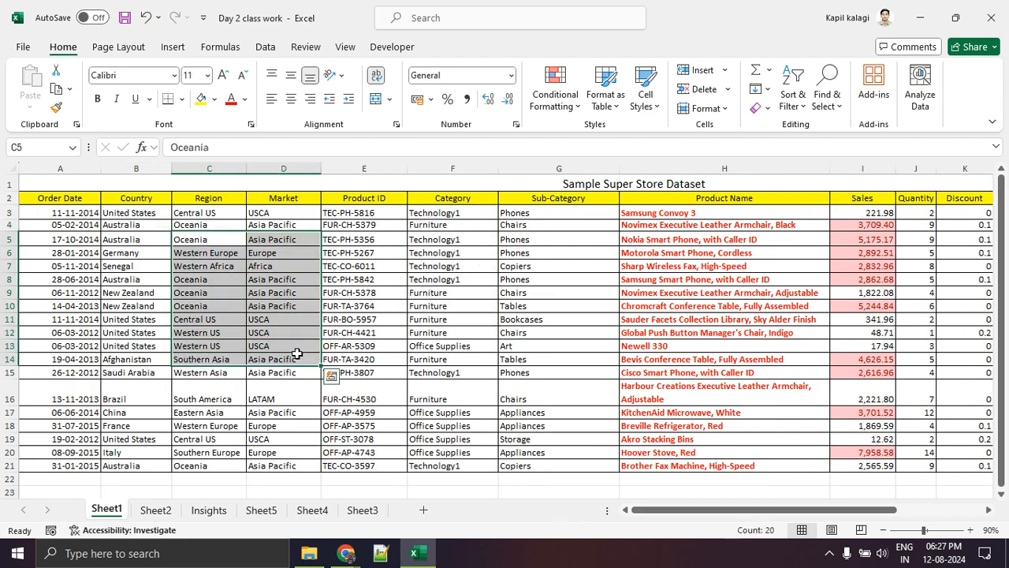
Trace the Australia record in row 8 across Country, Region and Market, and highlight the Region and Market entries in C4:D20
click(208, 281)
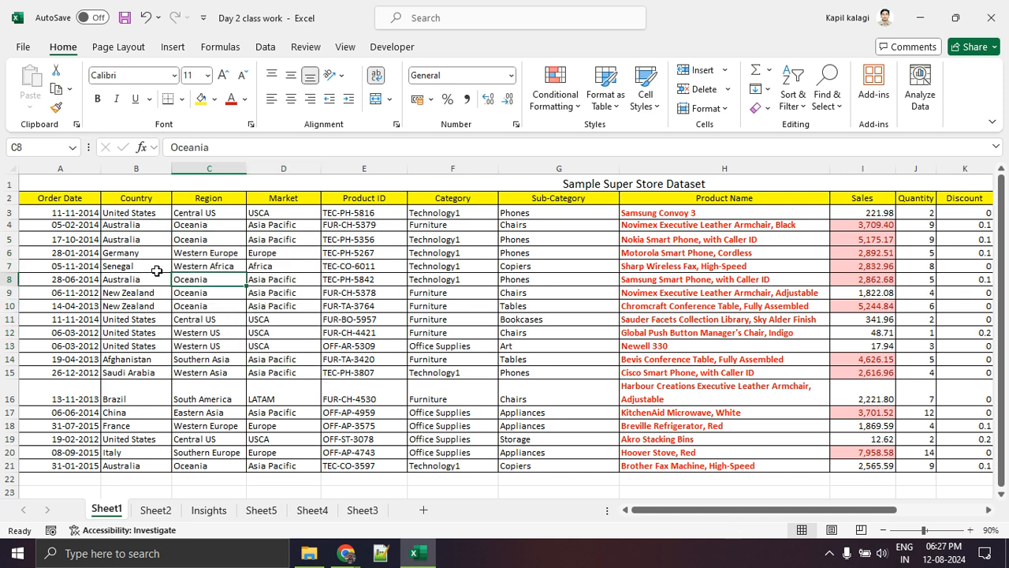
click(157, 271)
click(151, 278)
click(203, 280)
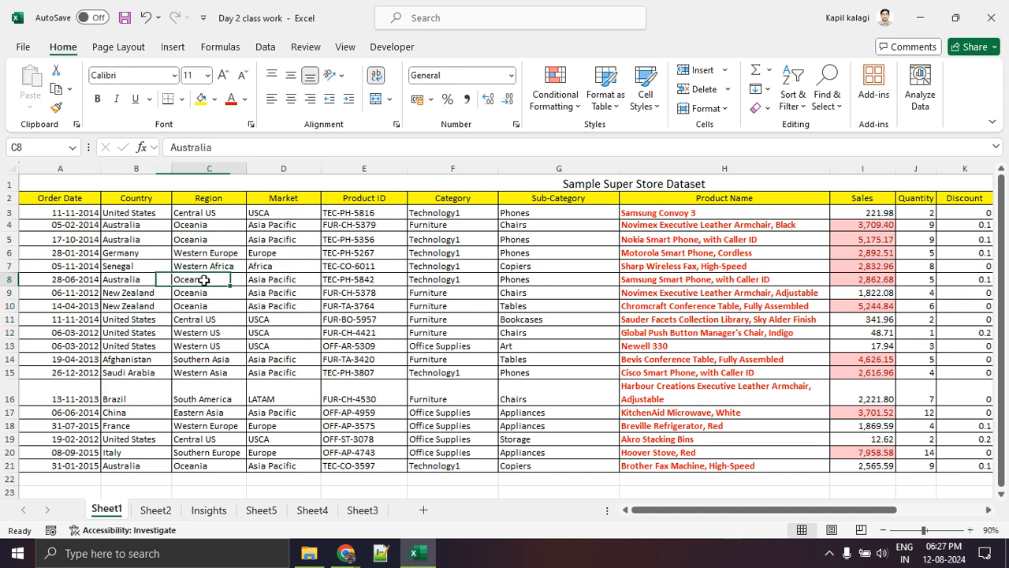
click(275, 280)
click(270, 340)
click(222, 281)
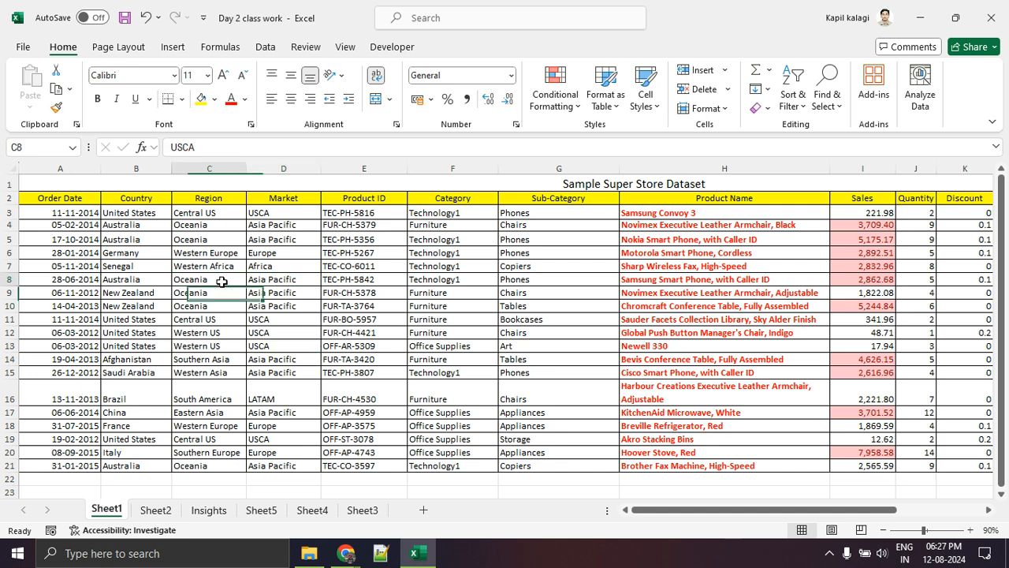
drag(221, 282, 264, 293)
drag(229, 226, 283, 447)
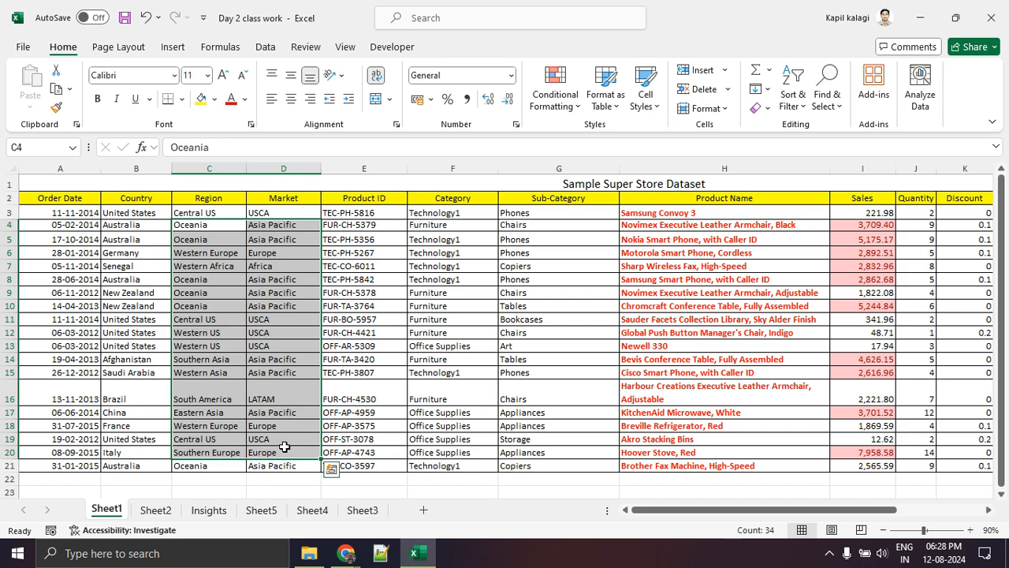
Switch to the Google Meet call in Chrome and look through the full list of participants
click(344, 554)
click(186, 492)
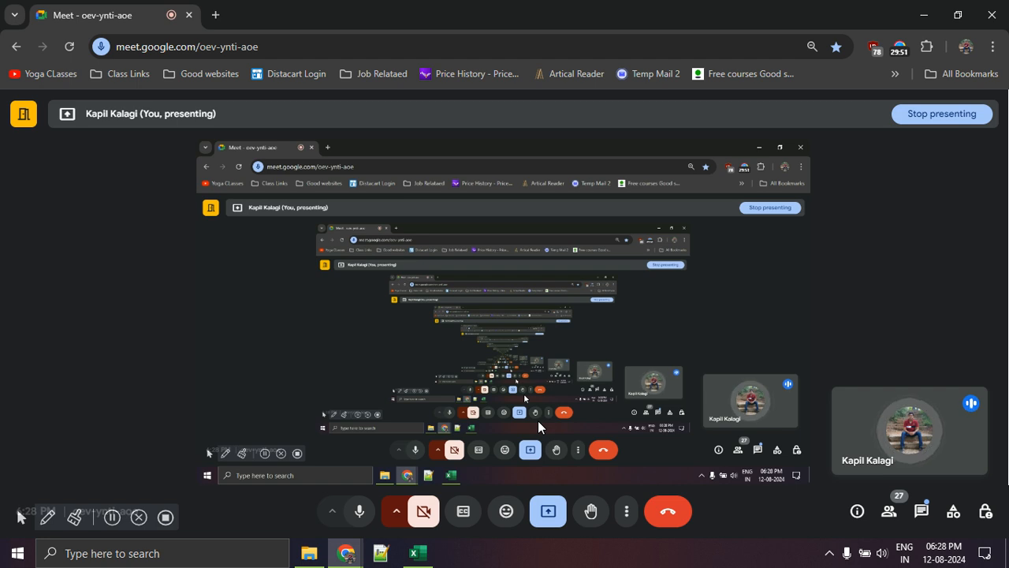
click(889, 511)
scroll(926, 386, down, 2)
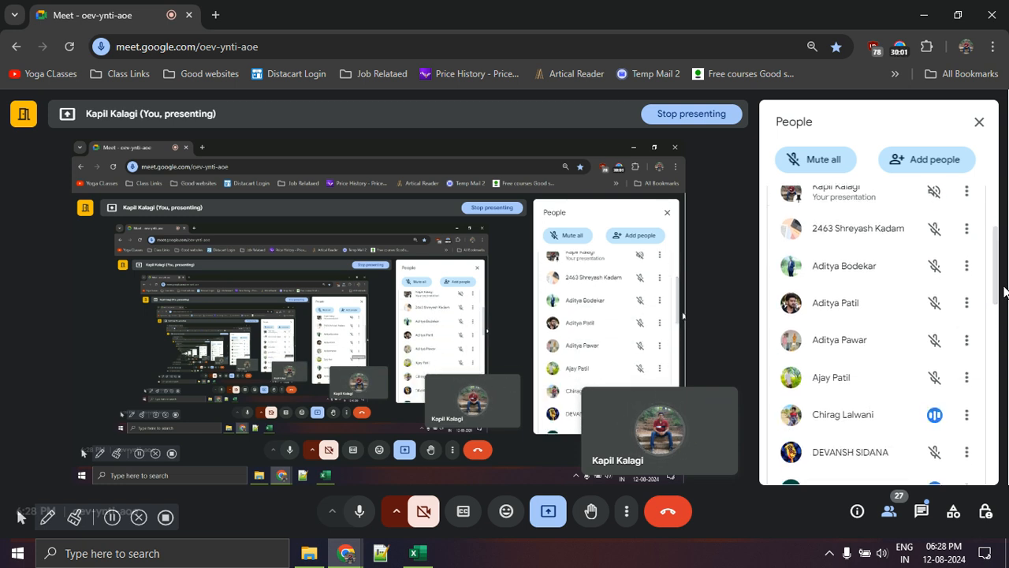
drag(999, 292, 996, 298)
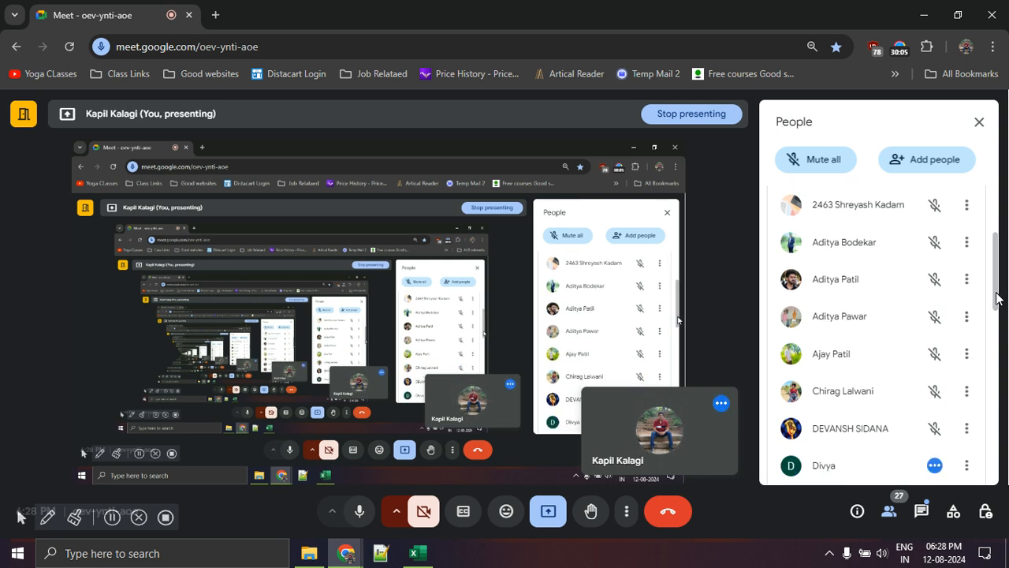
drag(996, 298, 1006, 377)
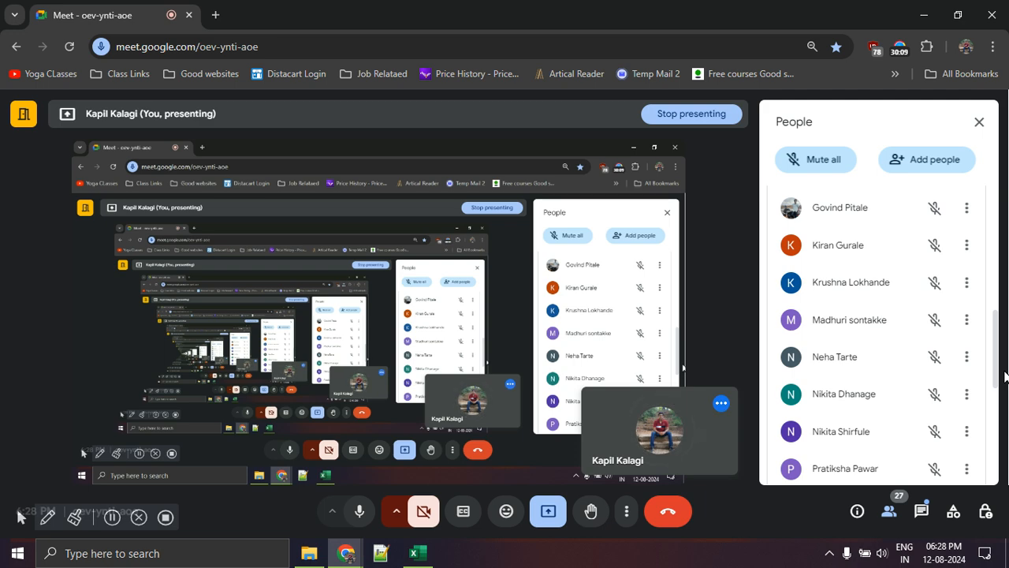
scroll(1002, 389, down, 2)
scroll(1002, 389, down, 2)
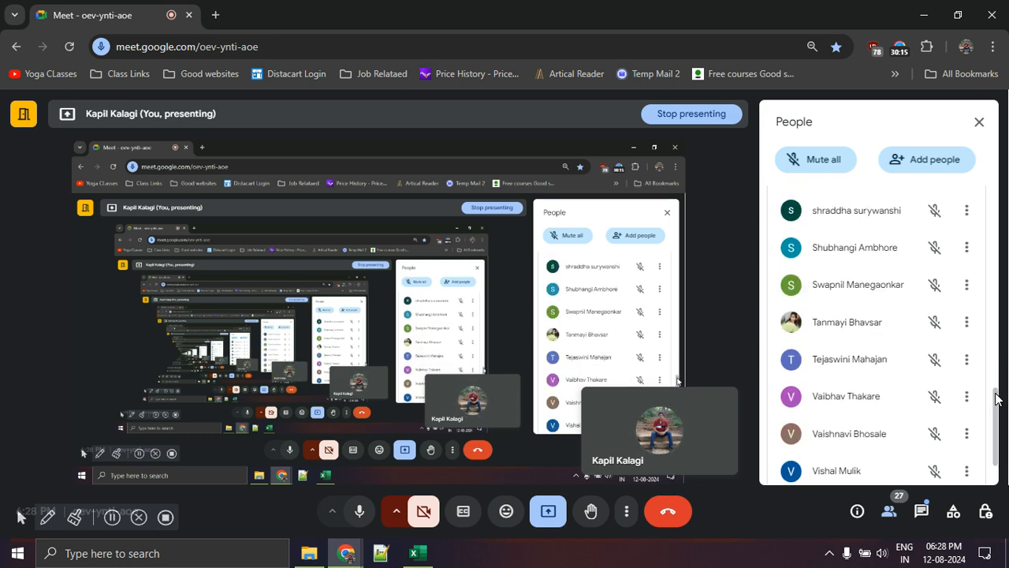
scroll(998, 397, down, 1)
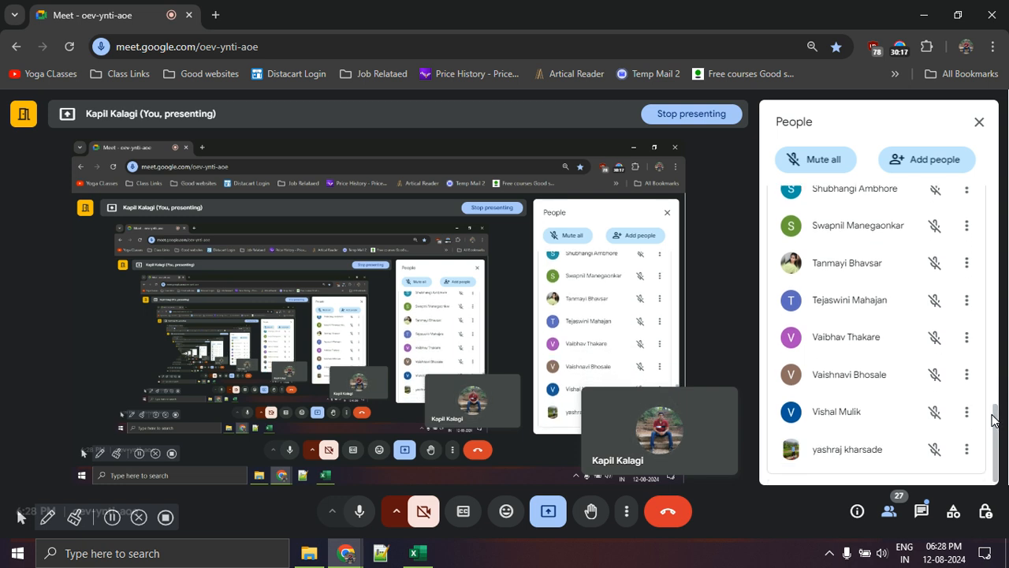
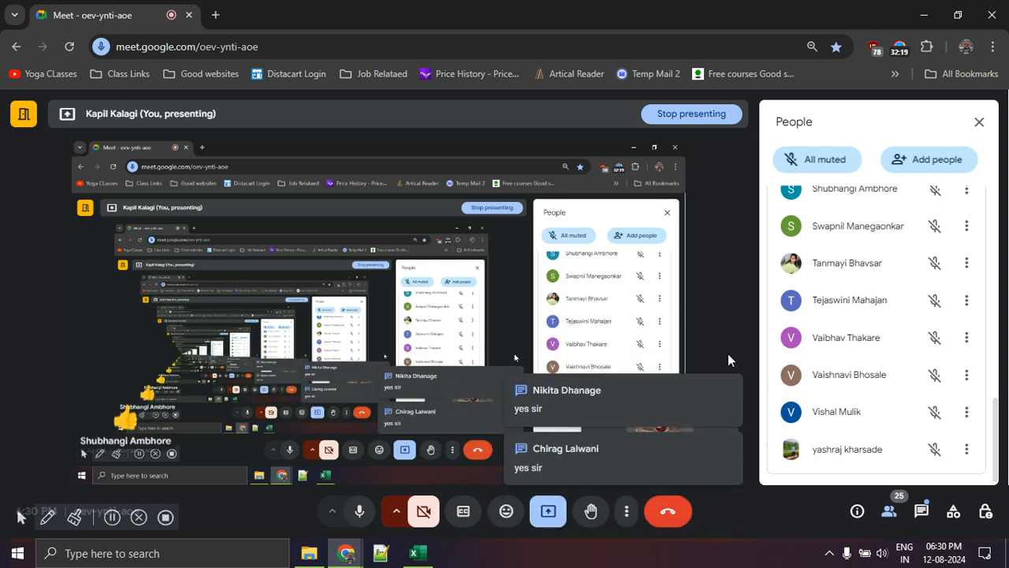
Mute the microphone in the call and unmute it again
click(360, 512)
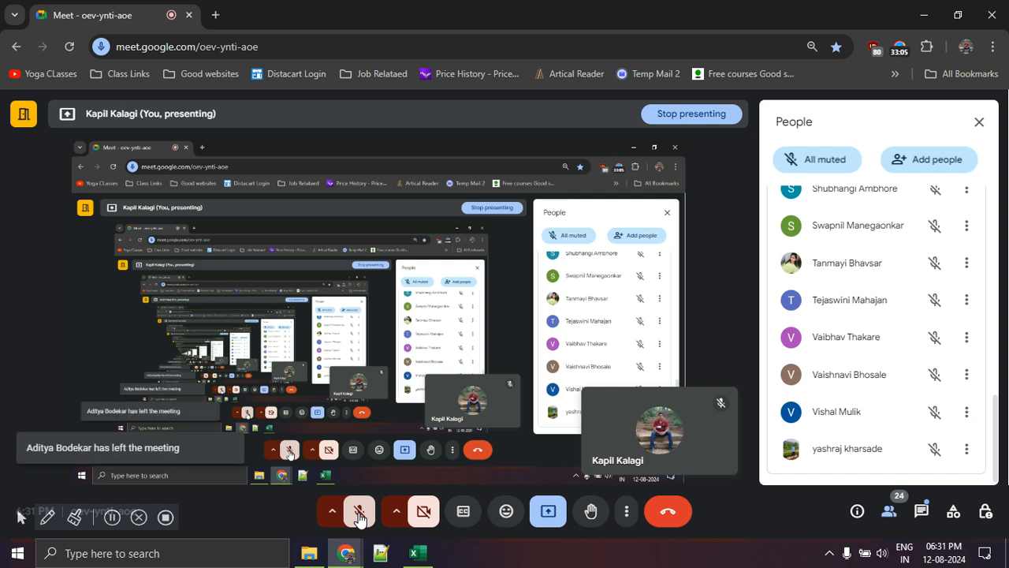
click(359, 513)
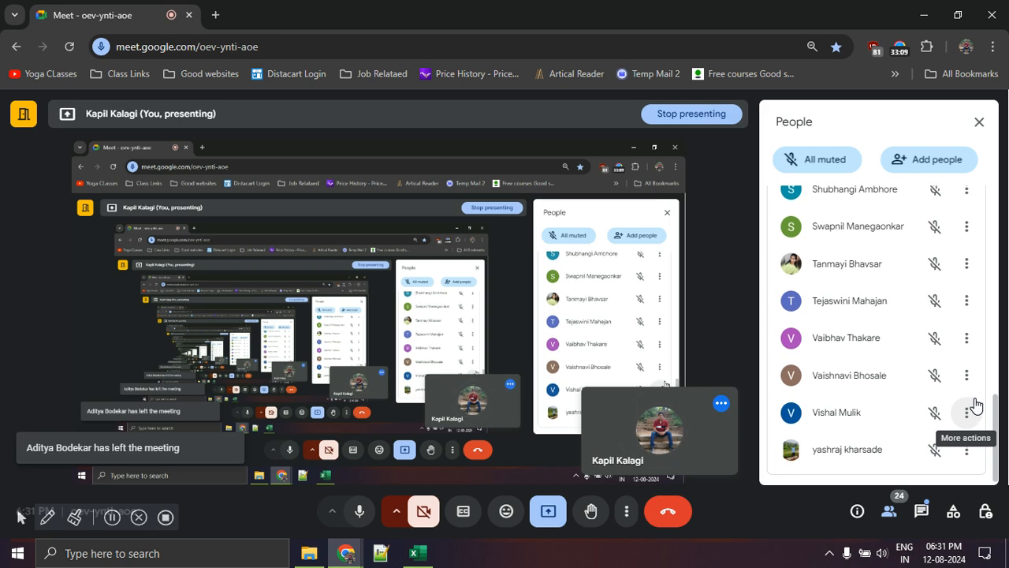
Look over the participants still in the meeting from the start to the end of the contributors list
scroll(975, 405, up, 10)
scroll(976, 404, down, 5)
scroll(975, 405, down, 1)
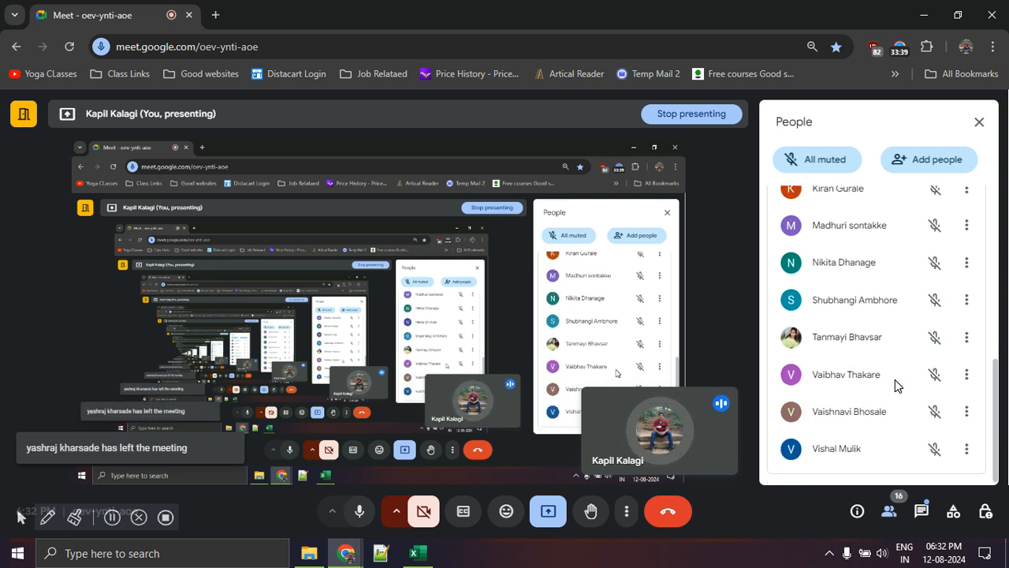
scroll(937, 349, up, 5)
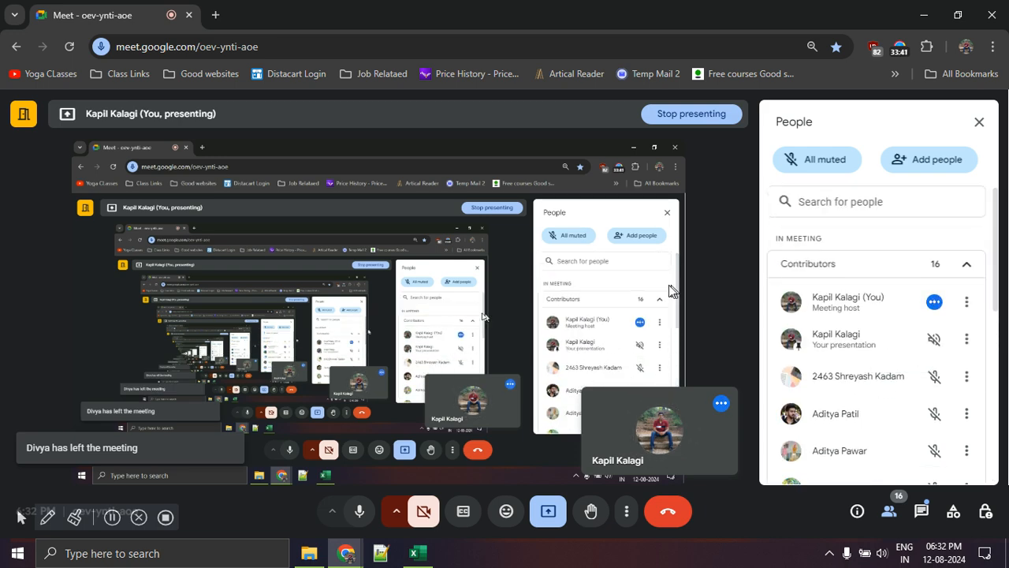
End the Google Meet call
click(685, 524)
click(609, 355)
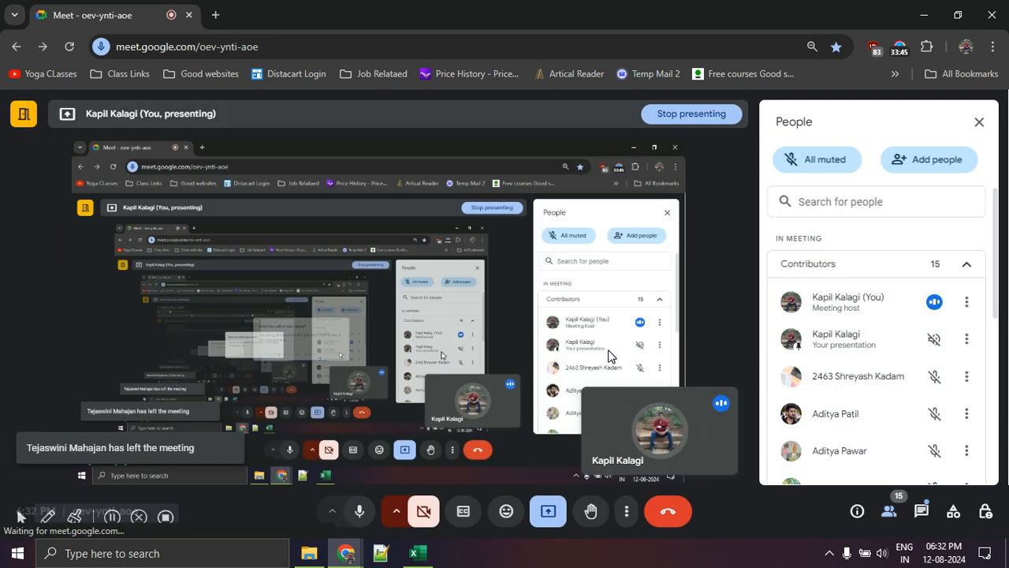